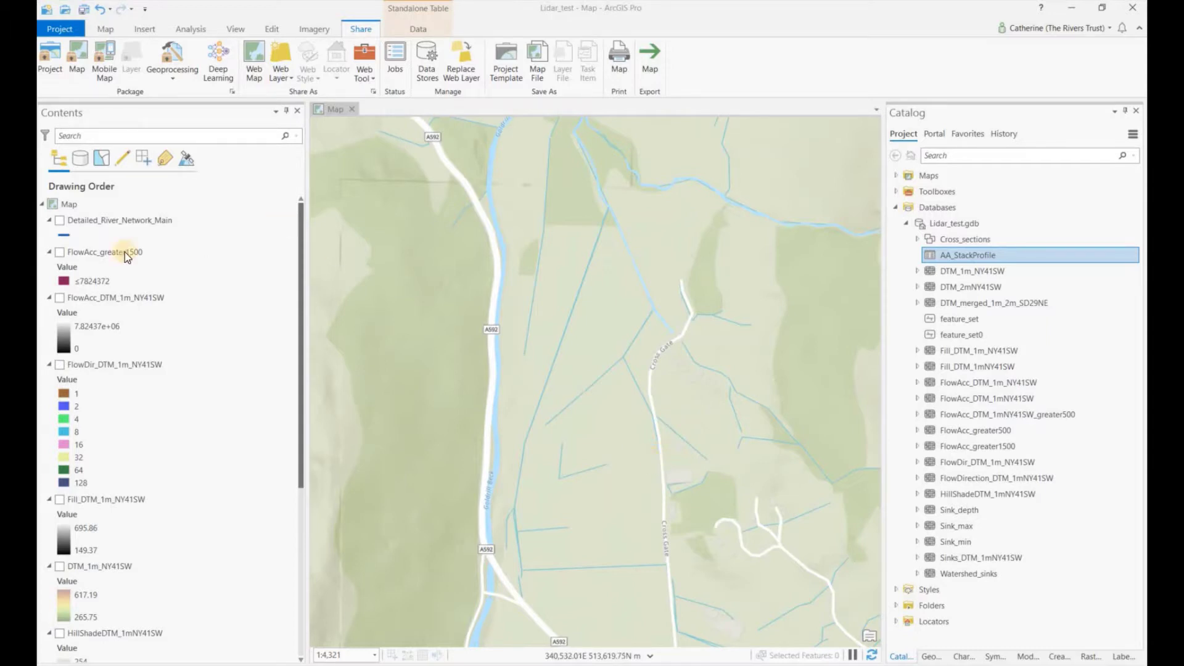
- Show the FlowAcc_greater1500 and Detailed_River_Network_Main layers on the map
{"action": "left_click", "coordinate": [60, 254]}
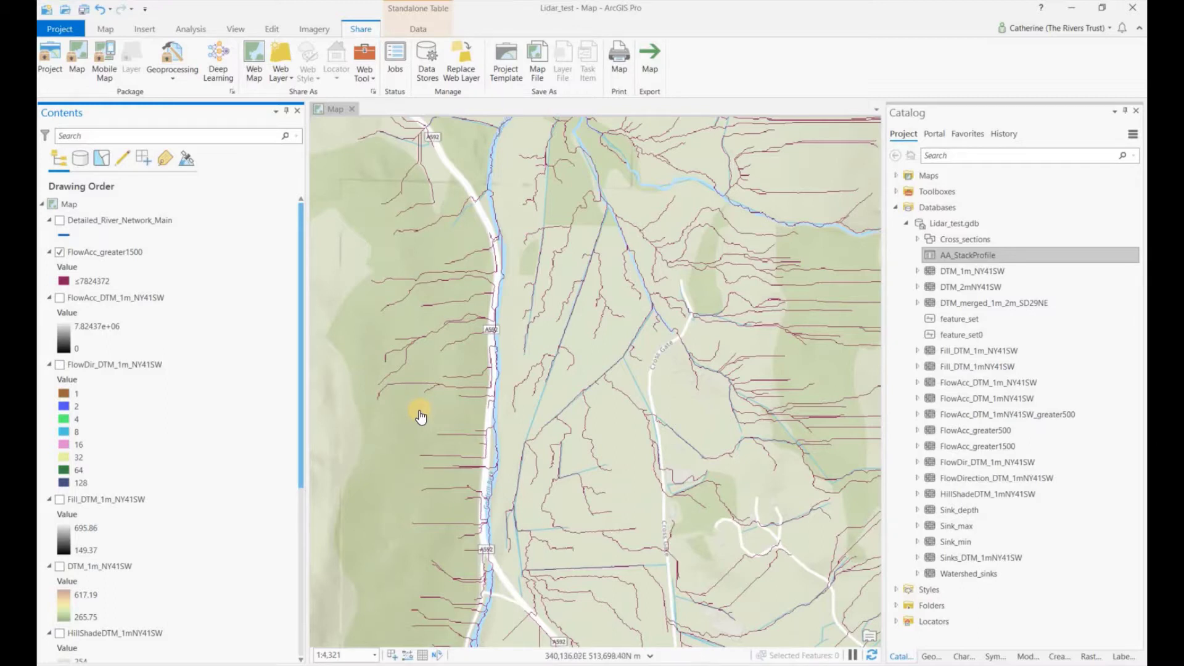
{"action": "left_click", "coordinate": [60, 221]}
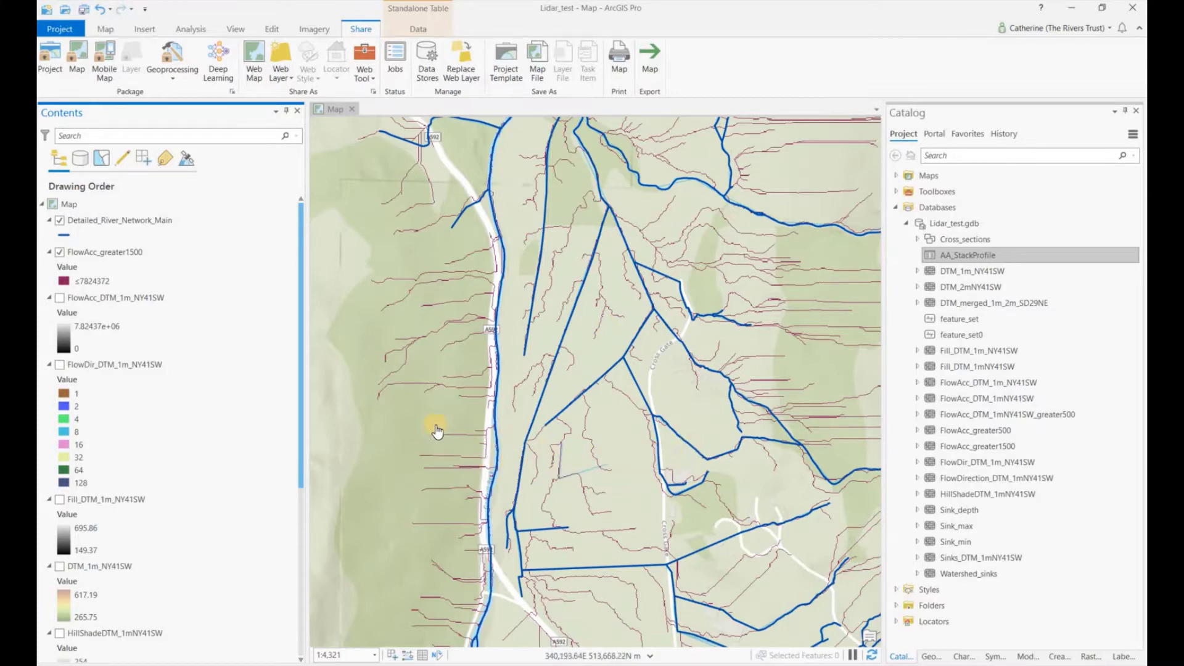
{"action": "left_click", "coordinate": [908, 224]}
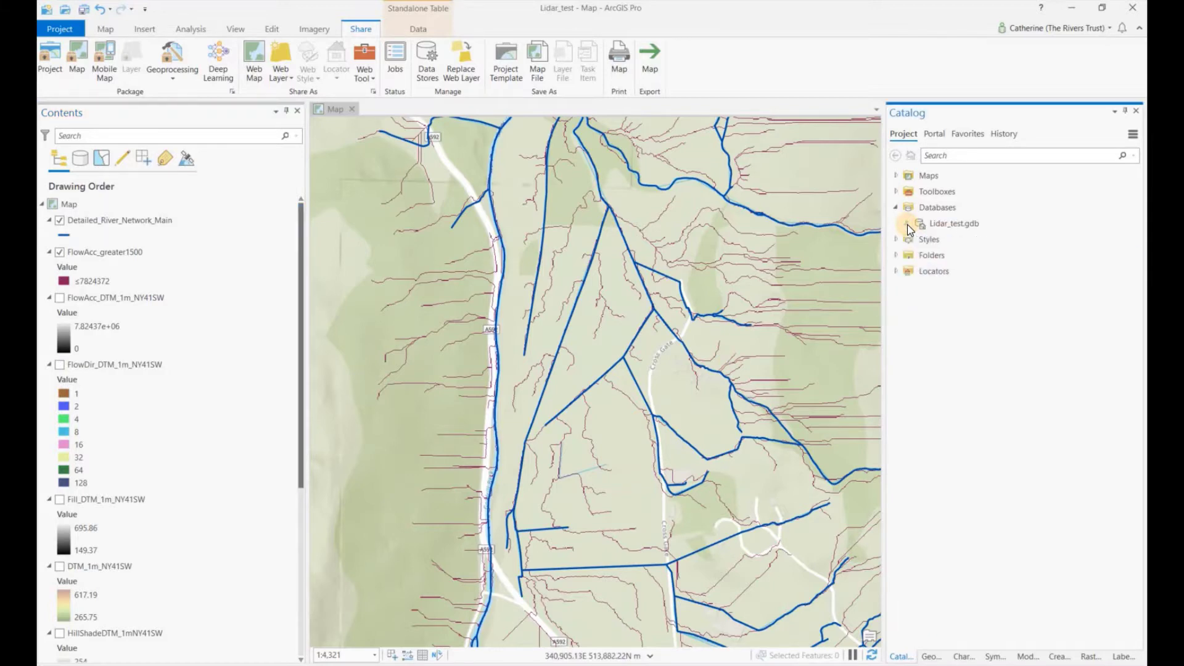
{"action": "left_click", "coordinate": [908, 225]}
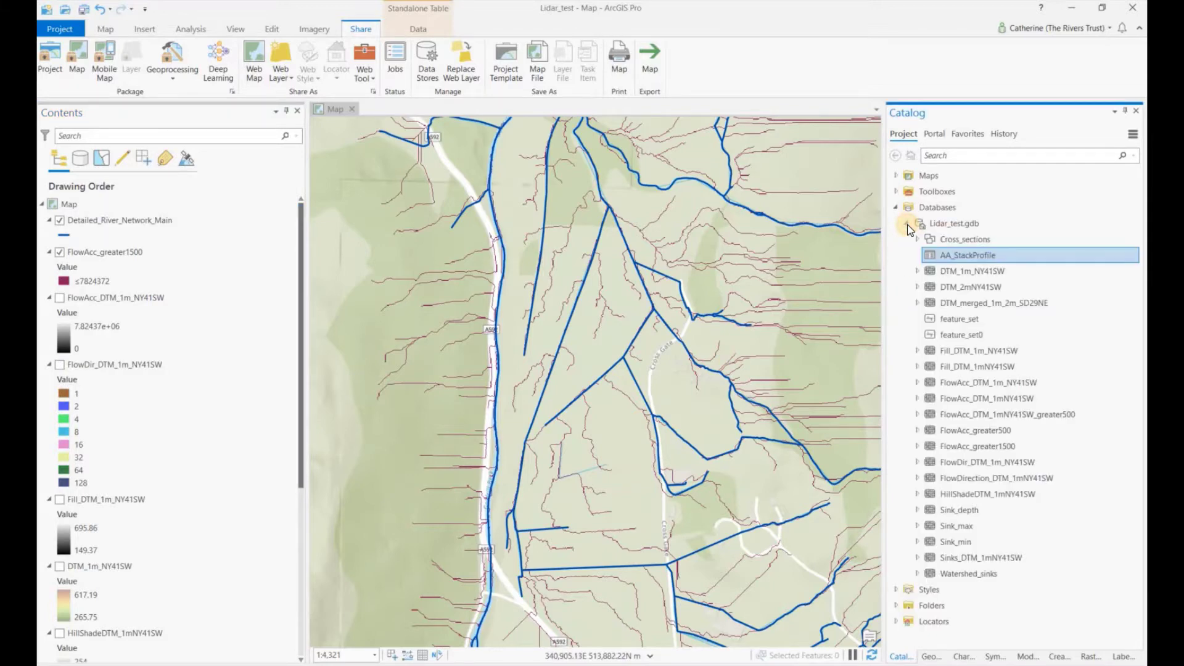
{"action": "left_click", "coordinate": [944, 244]}
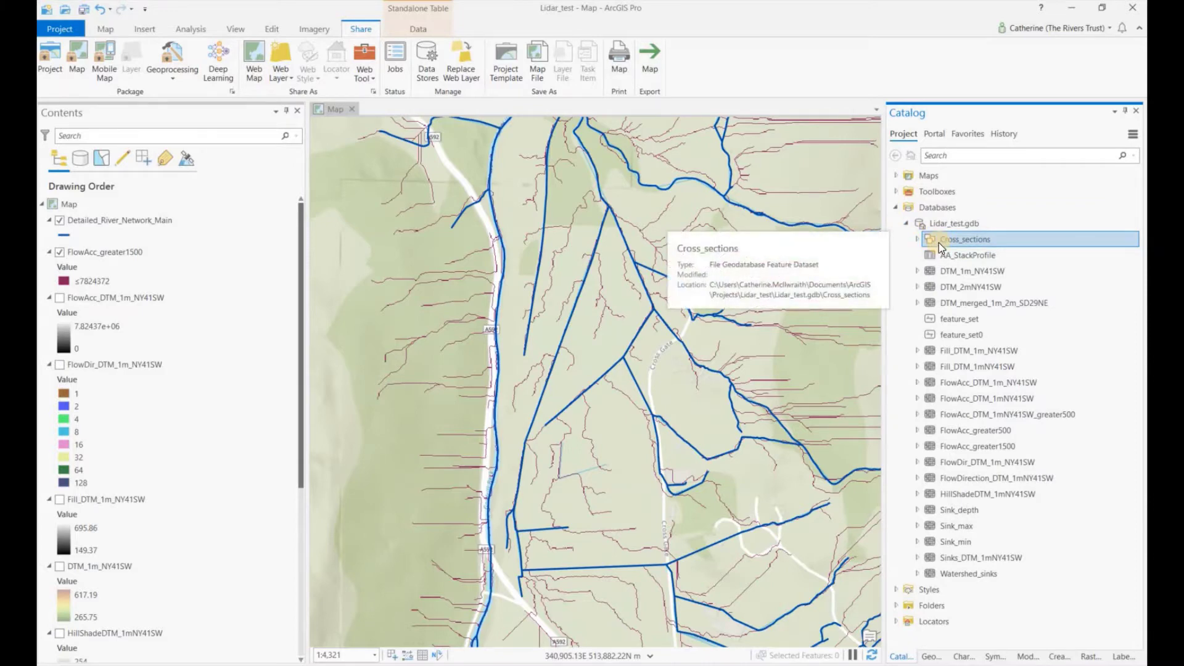
{"action": "left_click", "coordinate": [954, 226]}
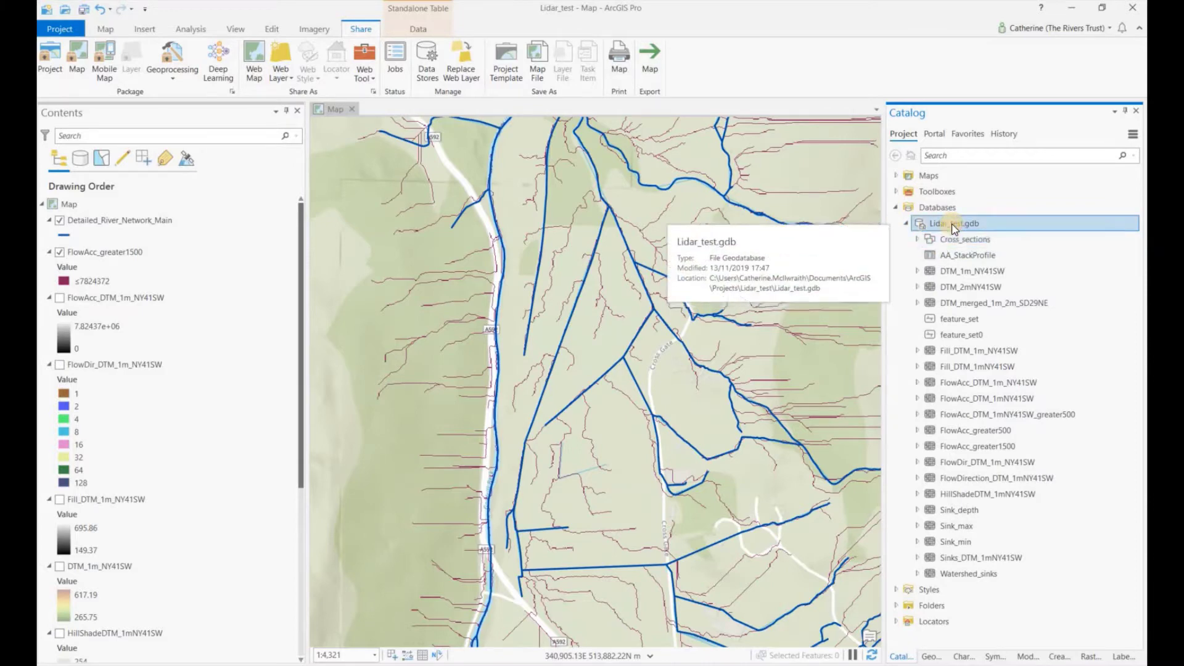
{"action": "right_click", "coordinate": [954, 226]}
{"action": "mouse_move", "coordinate": [974, 249]}
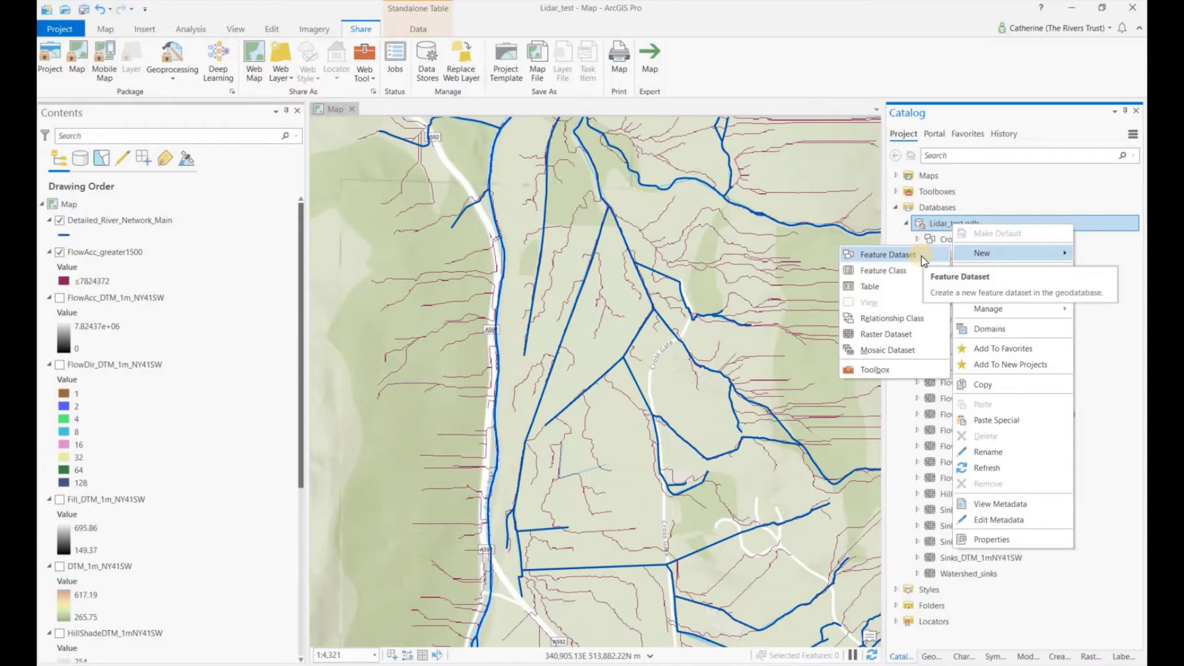
{"action": "key", "text": "Escape"}
{"action": "key", "text": "Escape"}
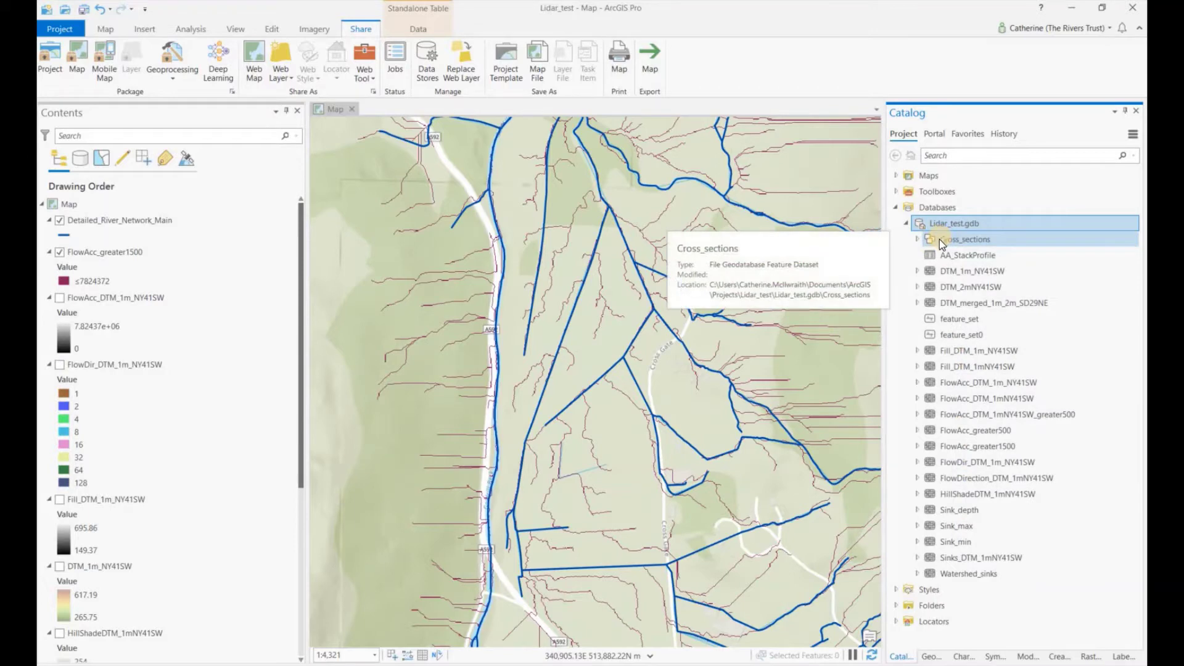
- Create a line feature class named BB inside the Cross_sections feature dataset, keeping the default fields and the inherited British National Grid reference
{"action": "right_click", "coordinate": [939, 239]}
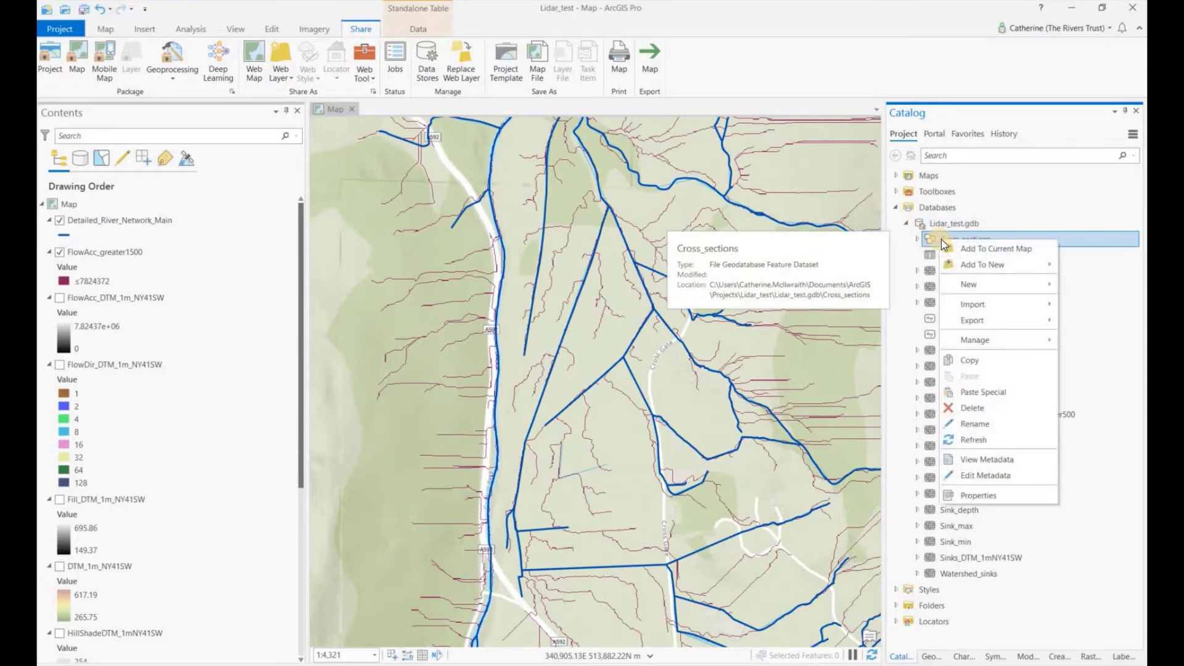
{"action": "left_click", "coordinate": [963, 285]}
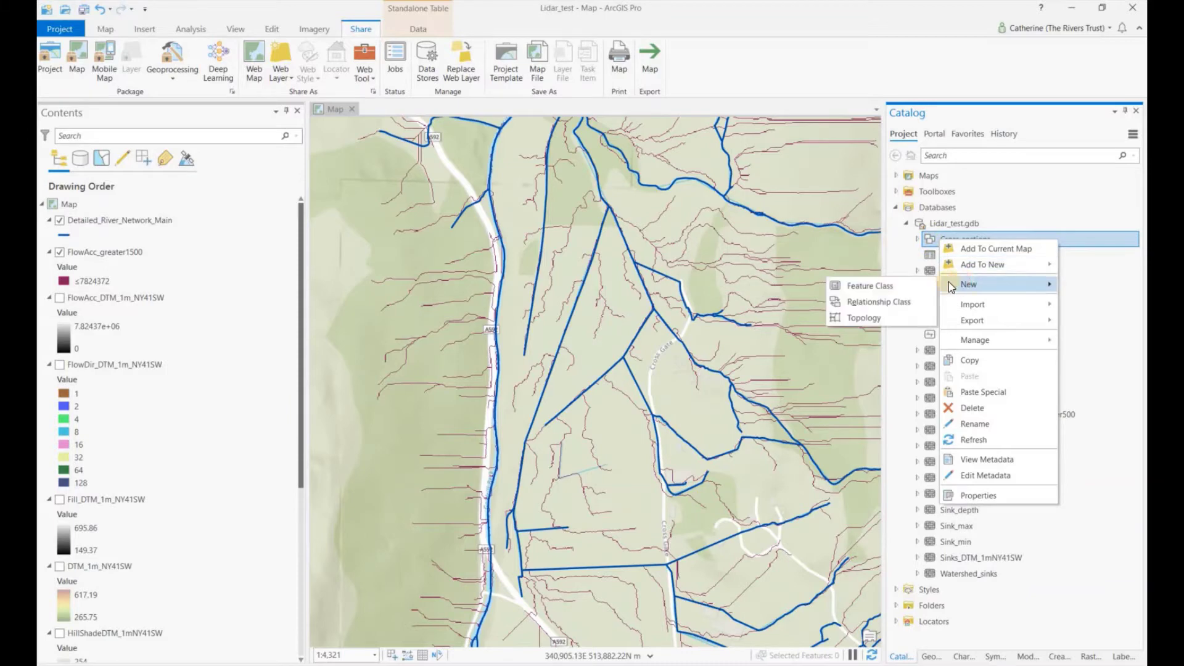
{"action": "left_click", "coordinate": [894, 286]}
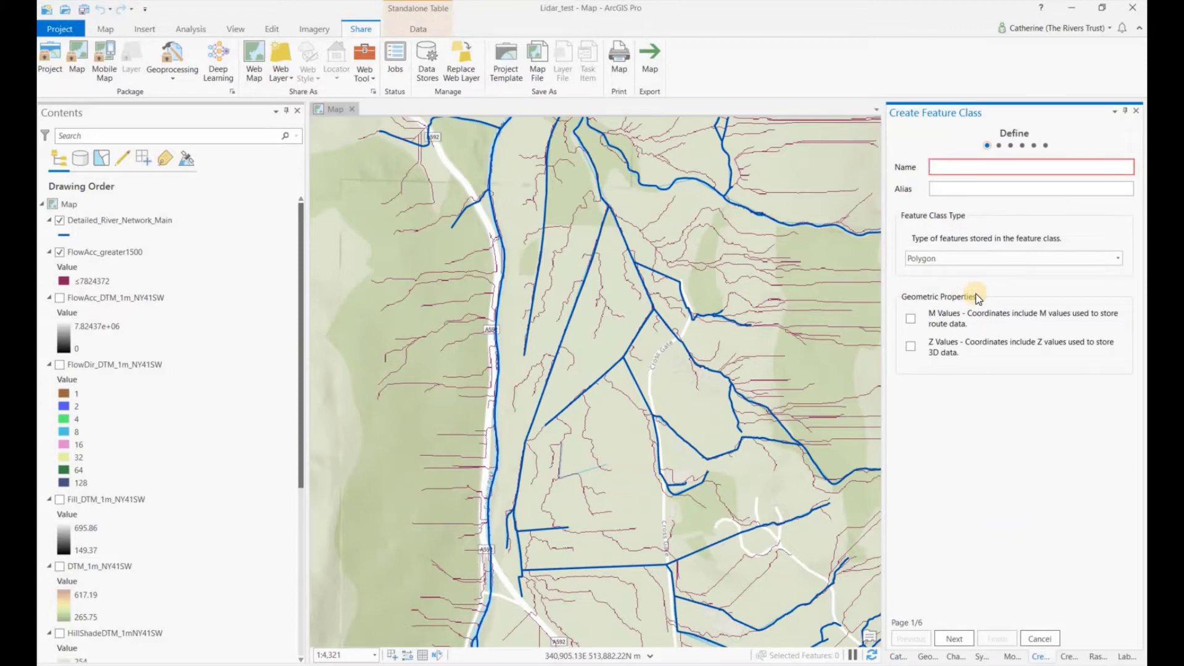
{"action": "type", "text": "BB"}
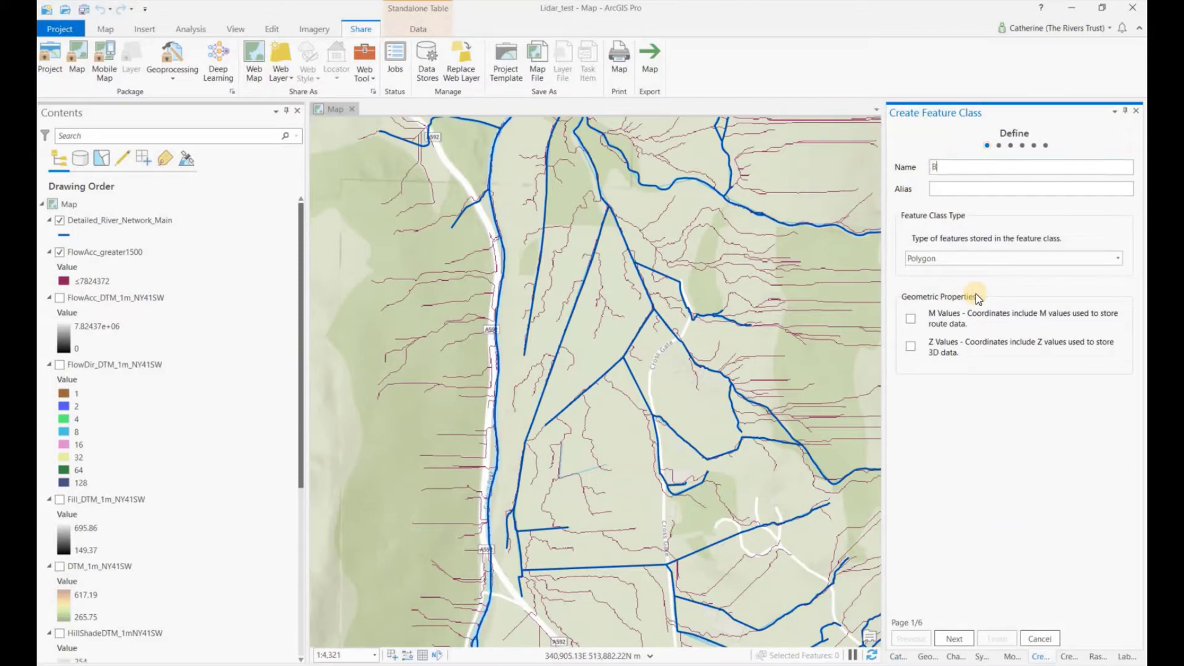
{"action": "left_click", "coordinate": [1113, 258]}
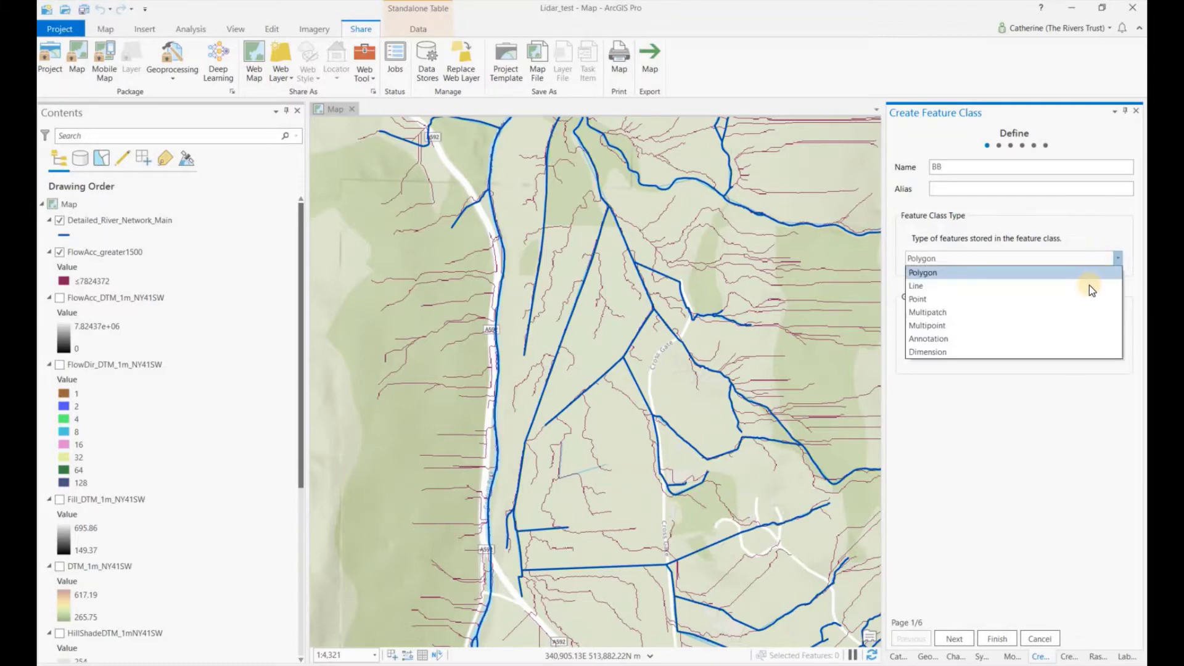
{"action": "left_click", "coordinate": [1088, 286]}
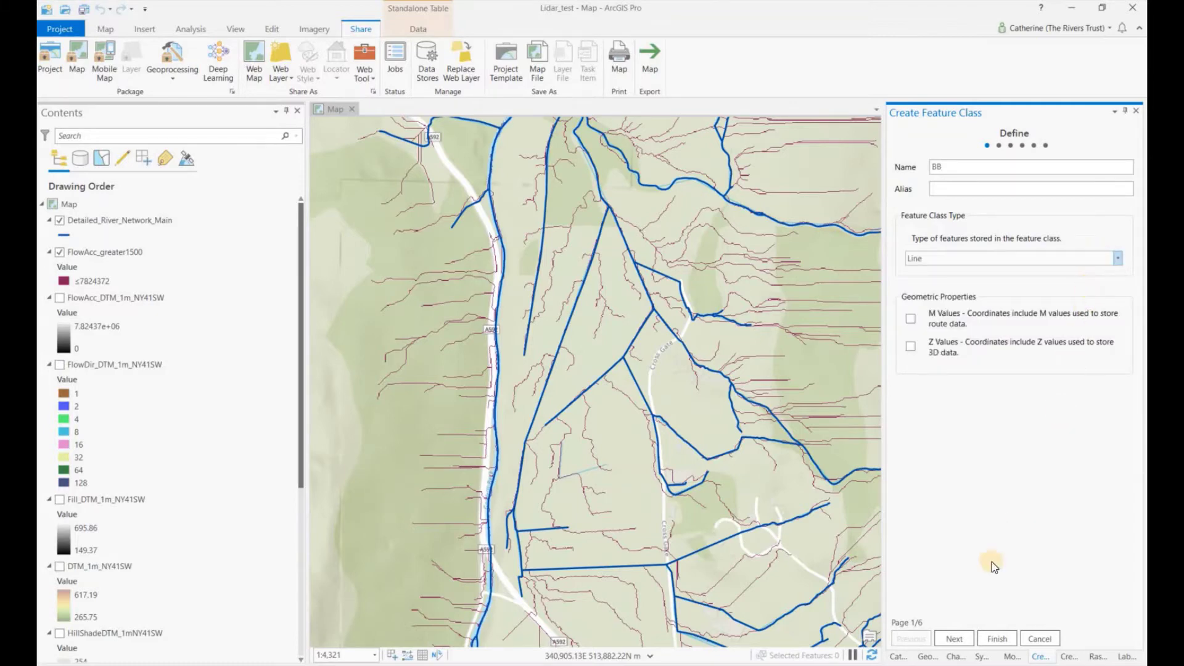
{"action": "left_click", "coordinate": [954, 639]}
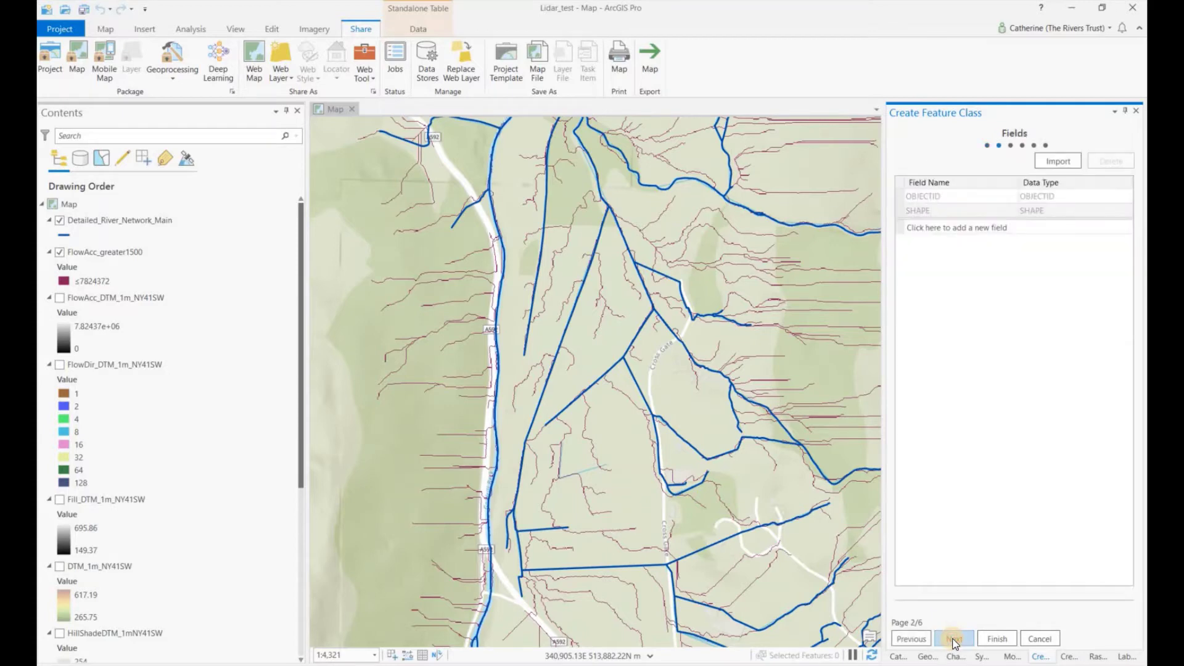
{"action": "left_click", "coordinate": [954, 640]}
{"action": "left_click", "coordinate": [953, 639]}
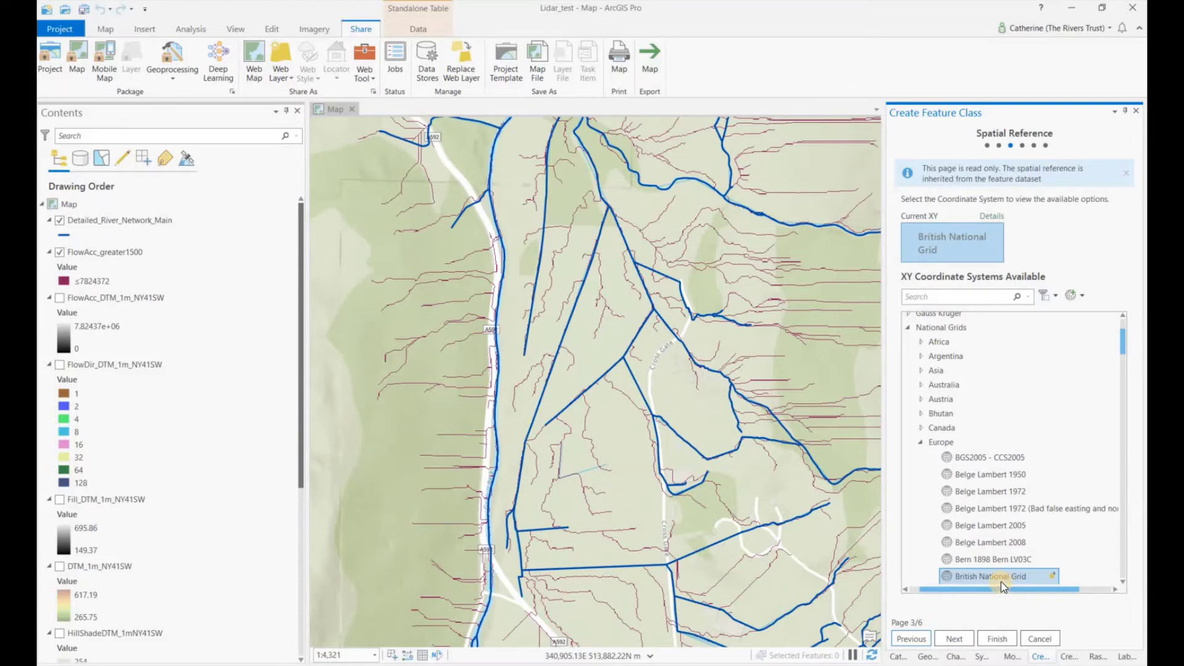
{"action": "left_click", "coordinate": [1005, 642]}
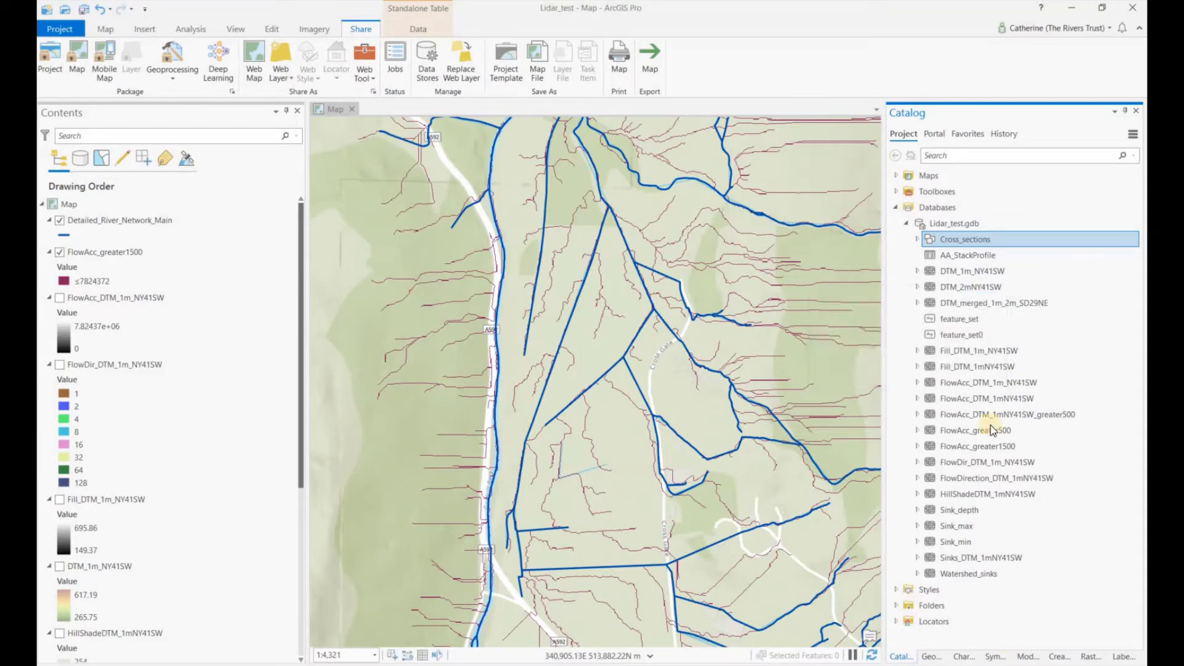
- Add the BB feature class from the Cross_sections dataset to the map, above the river network layer
{"action": "left_click", "coordinate": [917, 239]}
{"action": "left_click", "coordinate": [962, 272]}
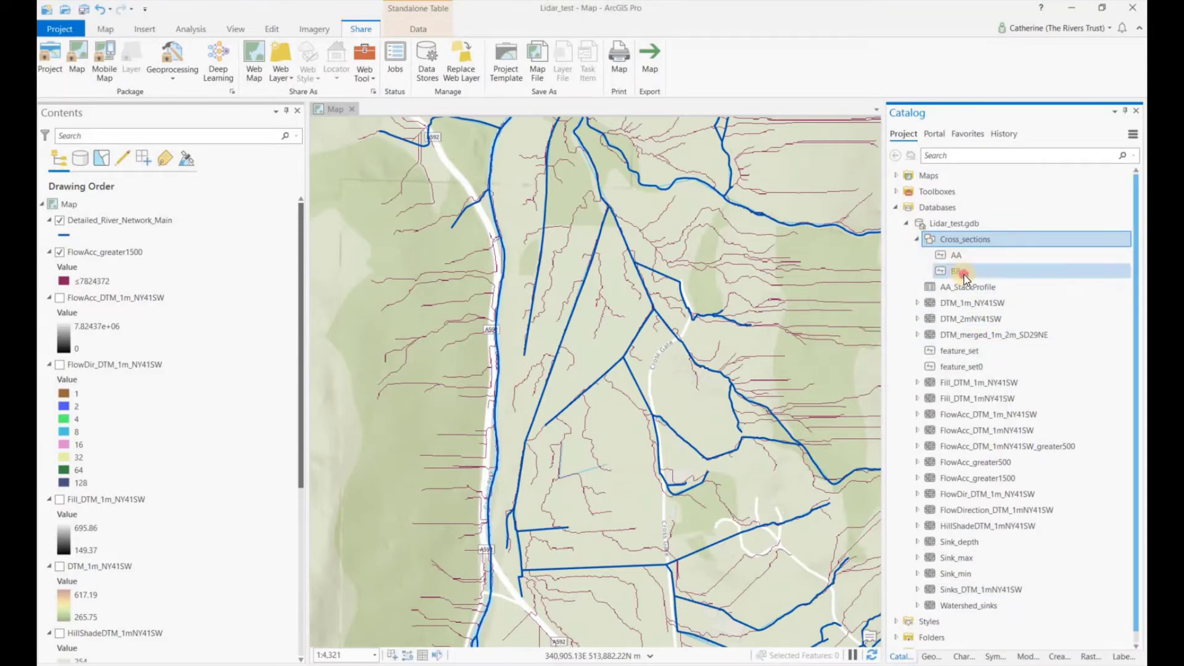
{"action": "left_click_drag", "start_coordinate": [964, 275], "coordinate": [193, 210]}
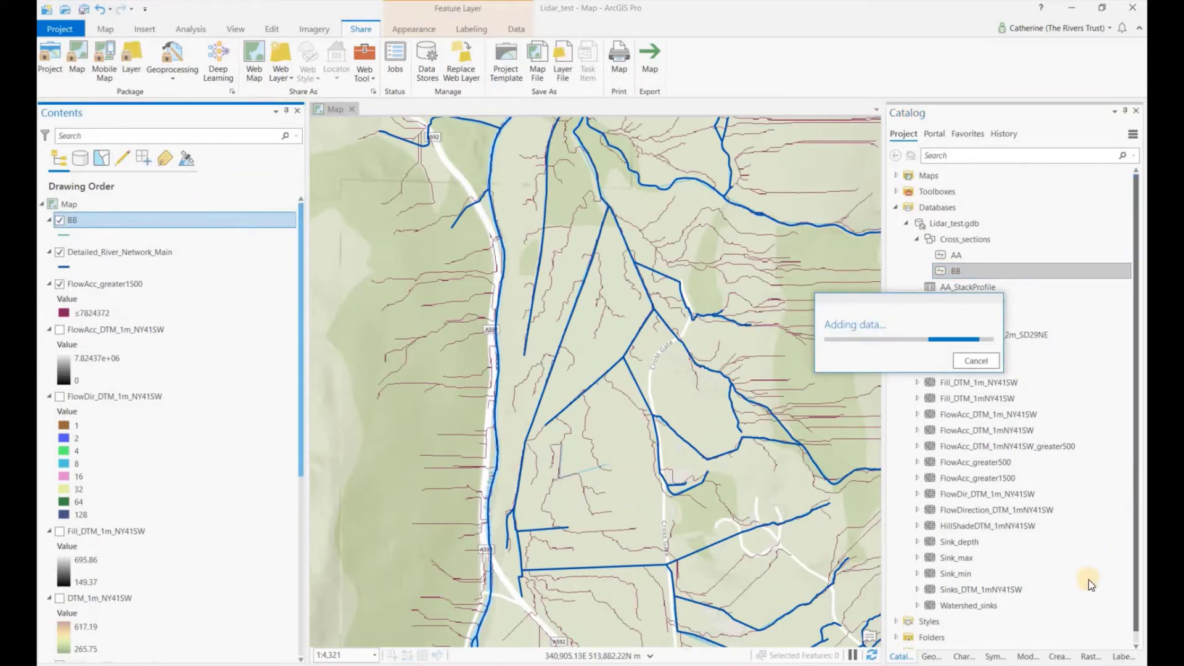
- Draw a straight west-east BB line across the valley from the river beside the A592 to the Cross Gate road, and save the edits
{"action": "left_click", "coordinate": [1059, 656]}
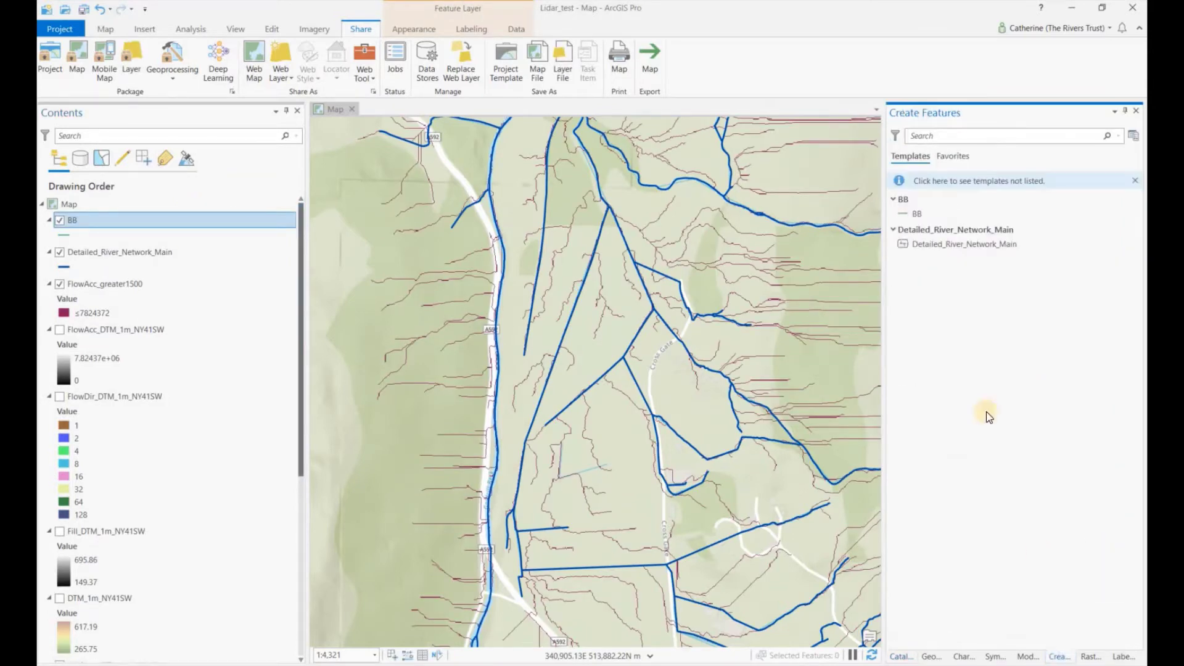
{"action": "left_click", "coordinate": [911, 219]}
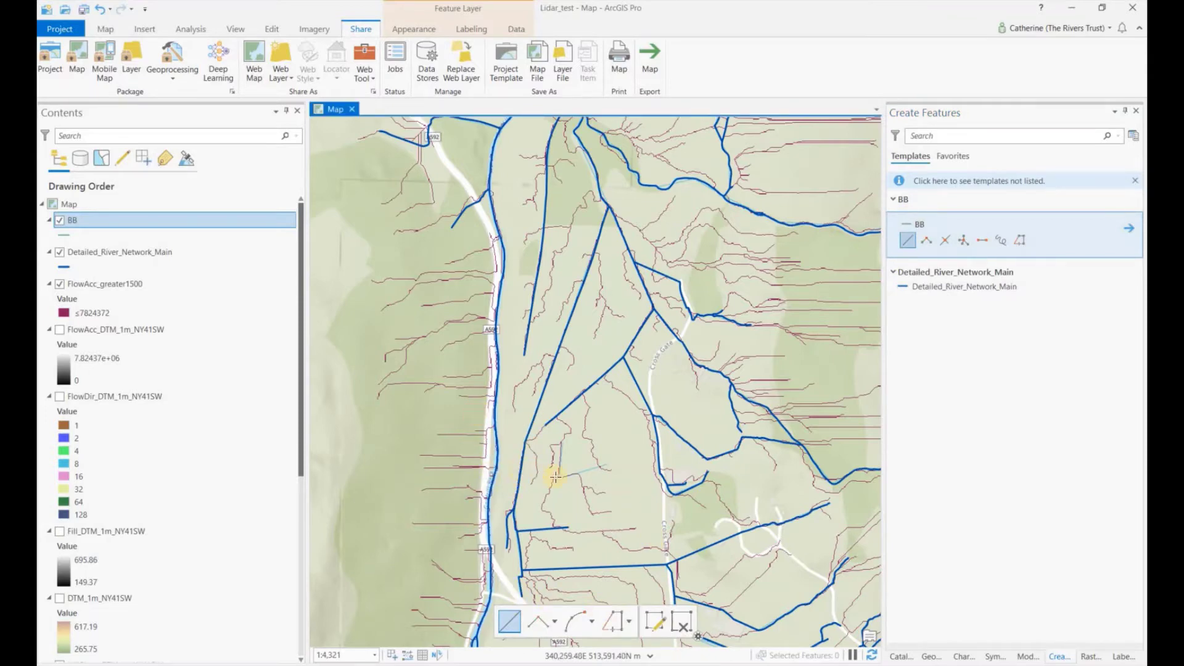
{"action": "left_click", "coordinate": [487, 468]}
{"action": "double_click", "coordinate": [658, 468]}
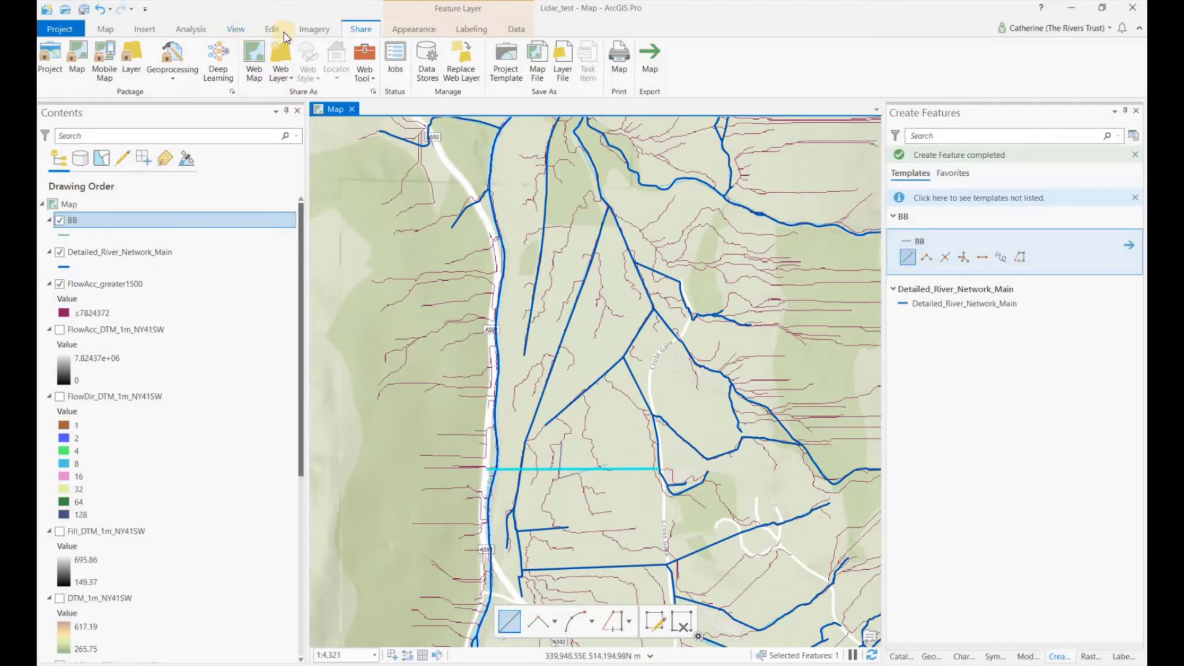
{"action": "left_click", "coordinate": [271, 29]}
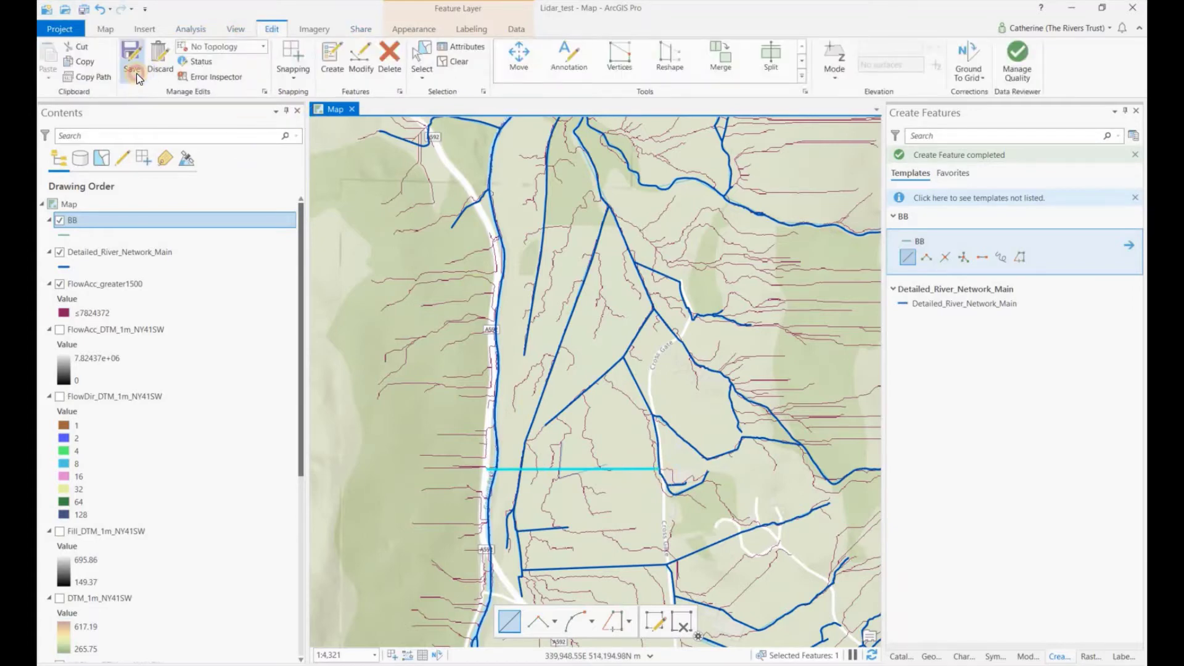
{"action": "left_click", "coordinate": [132, 58]}
{"action": "left_click", "coordinate": [602, 352]}
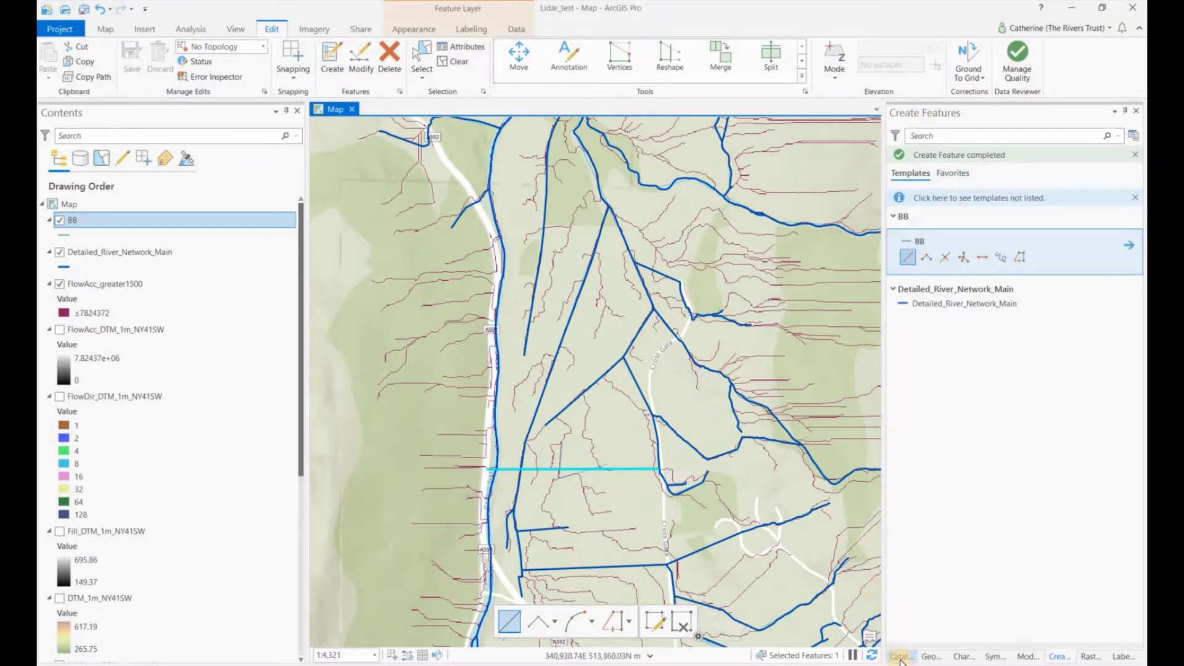
- Search the geoprocessing tools for "stack po" and open the Stack Profile tool
{"action": "left_click", "coordinate": [929, 658]}
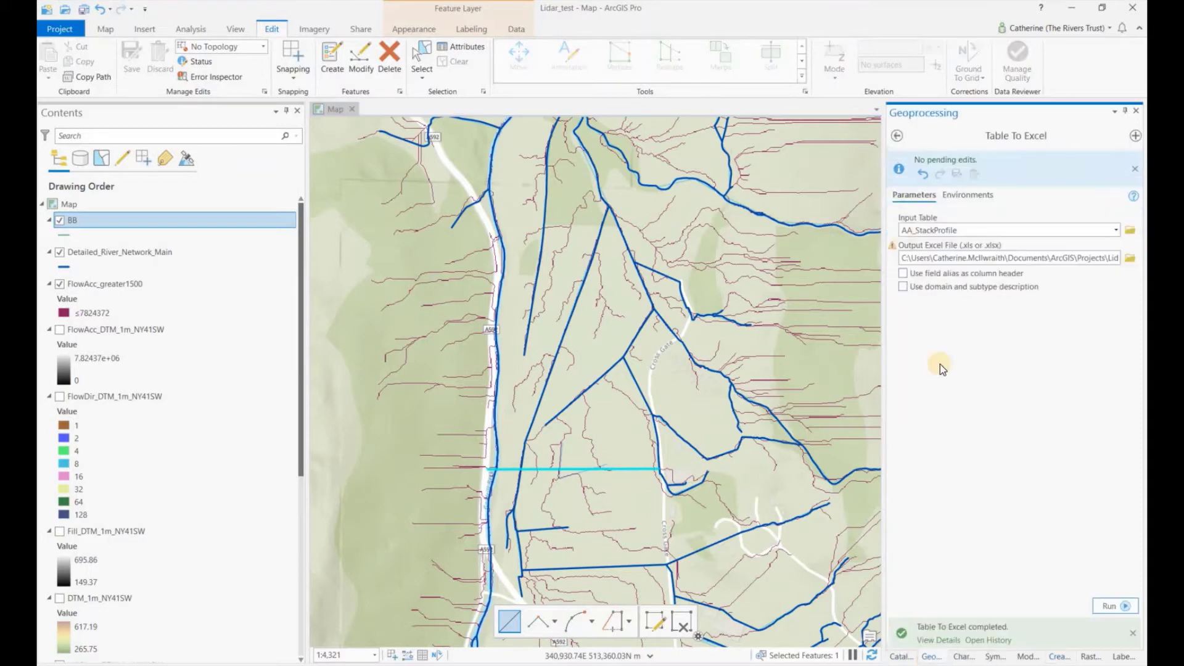
{"action": "left_click", "coordinate": [896, 138]}
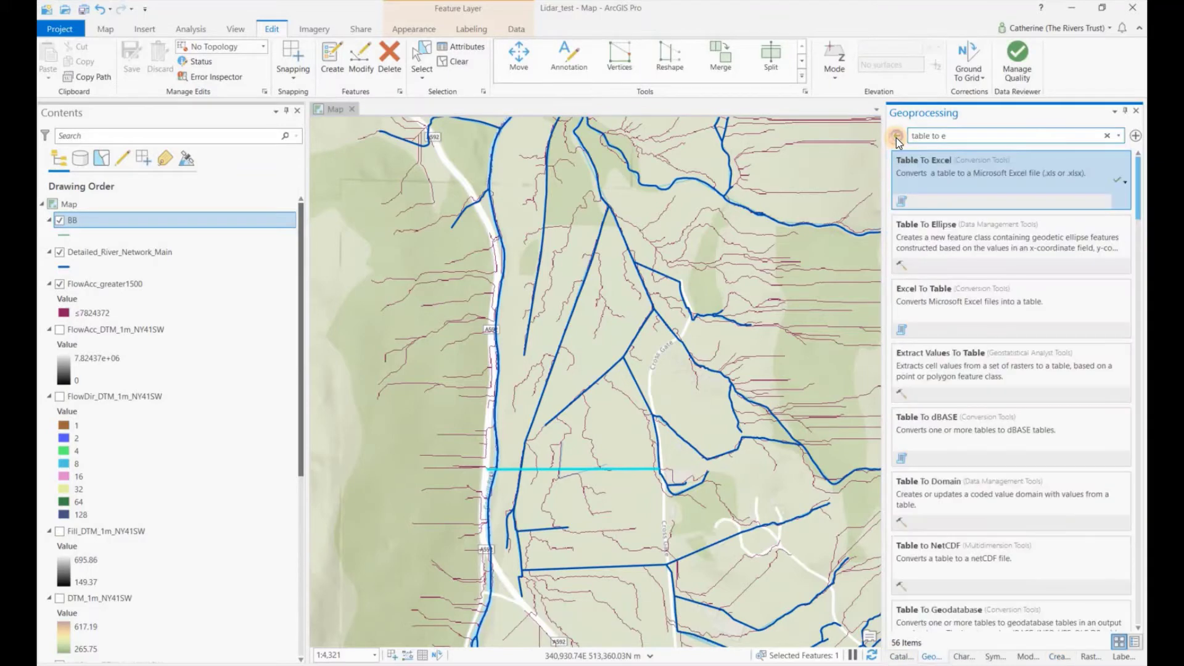
{"action": "left_click", "coordinate": [896, 138]}
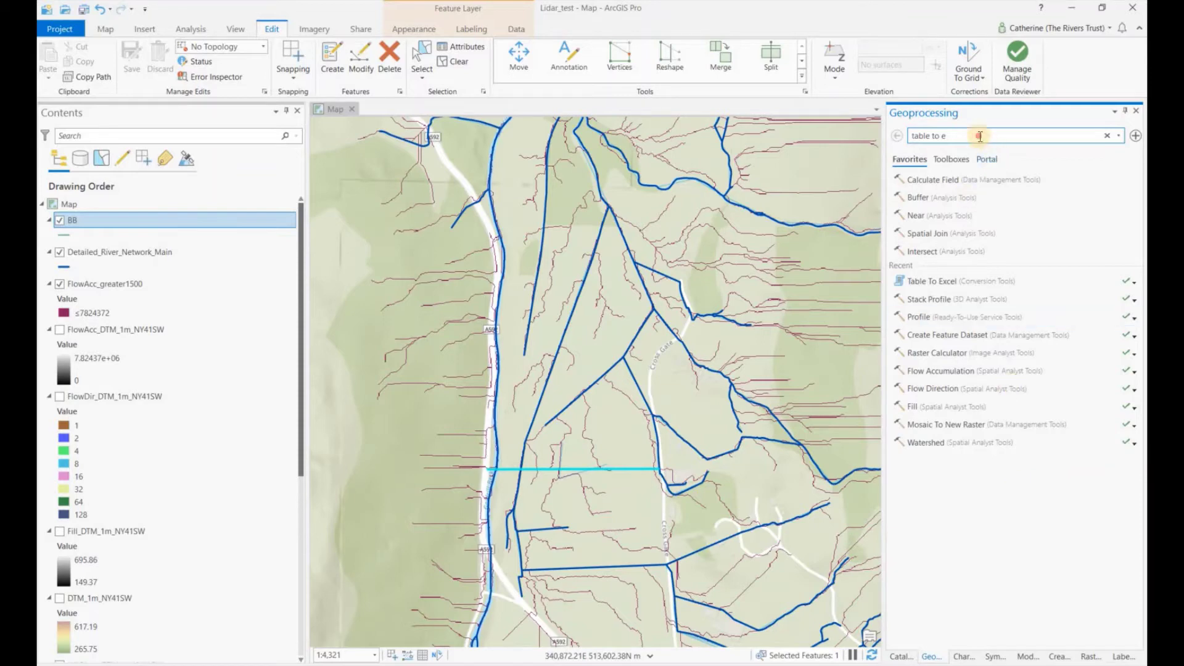
{"action": "left_click_drag", "start_coordinate": [977, 136], "coordinate": [877, 138]}
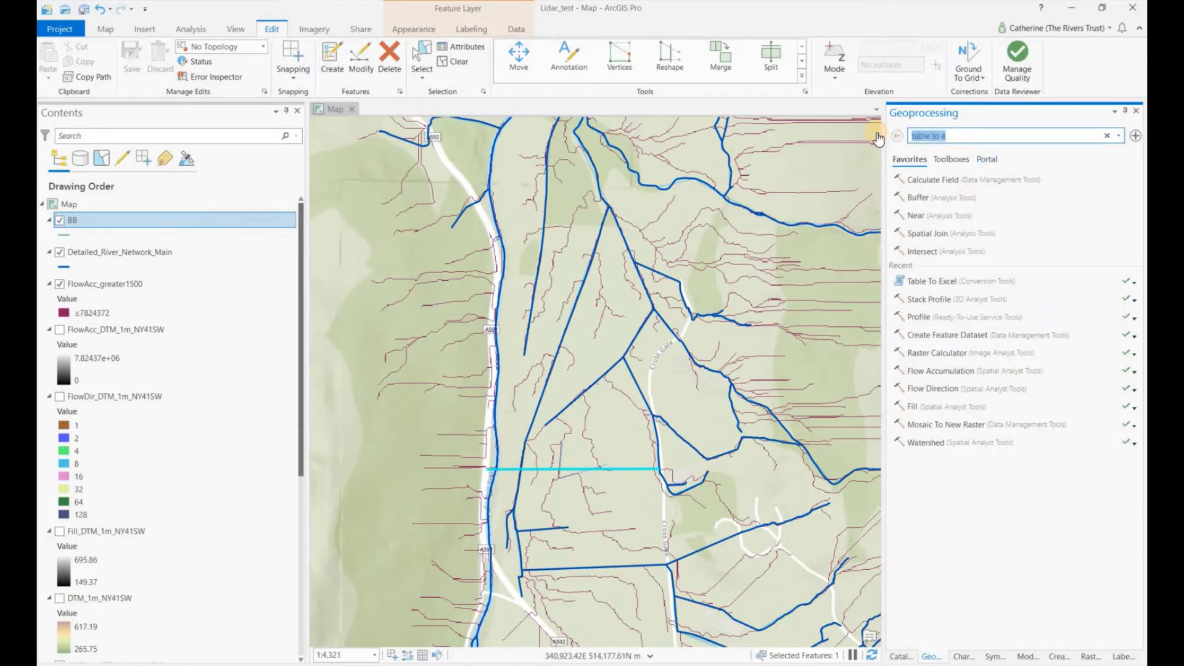
{"action": "type", "text": "stack p"}
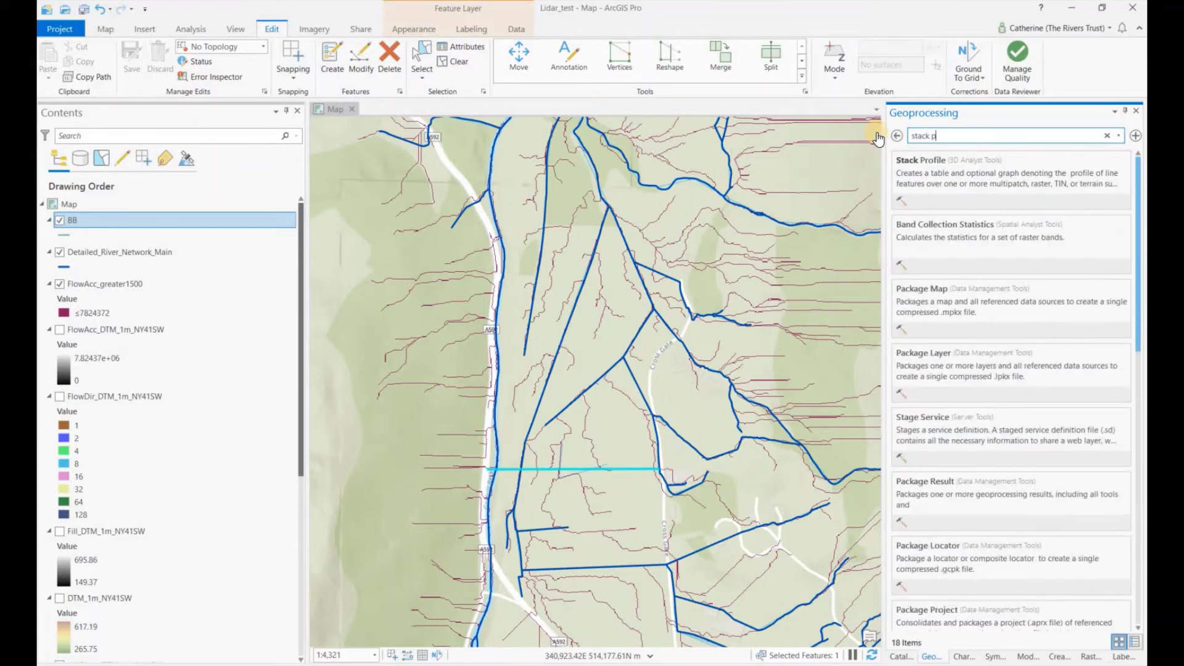
{"action": "type", "text": "o"}
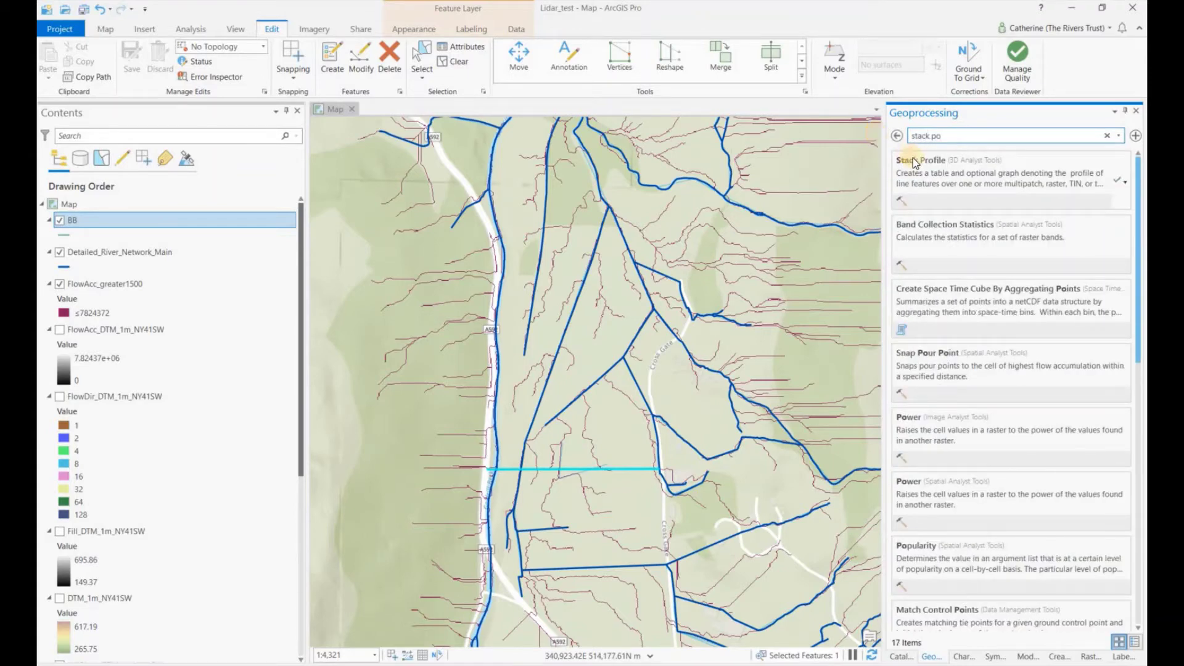
{"action": "left_click", "coordinate": [913, 157]}
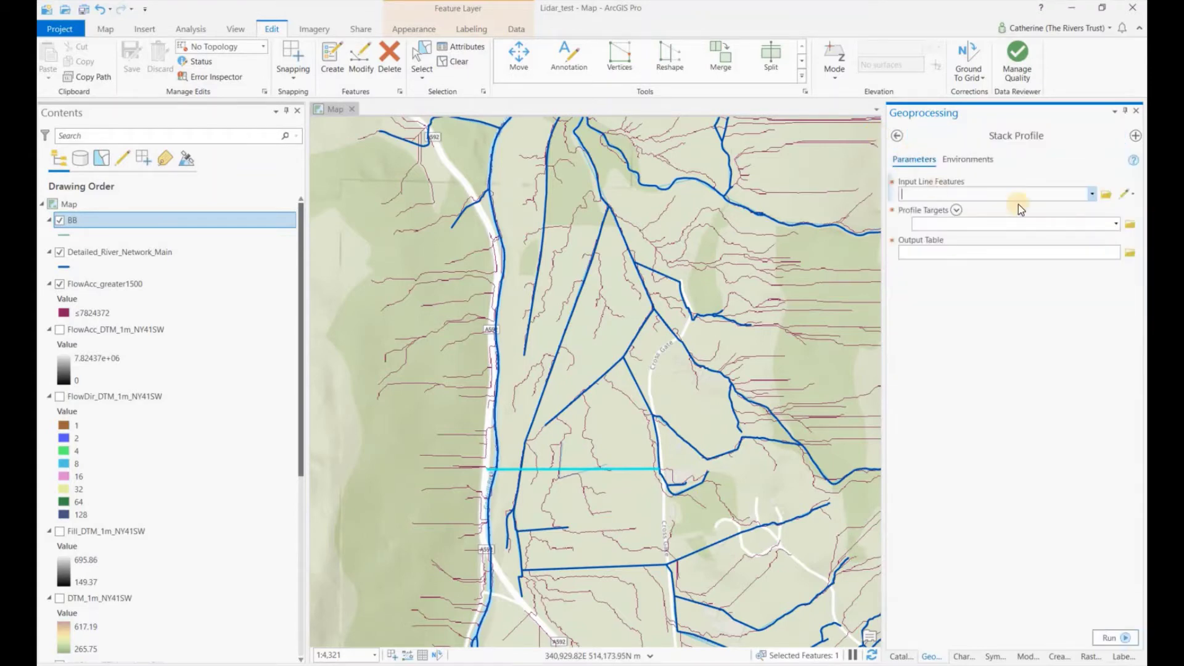
- Set BB as the Stack Profile input line features and DTM_1m_NY41SW as the profile target
{"action": "left_click", "coordinate": [1091, 194]}
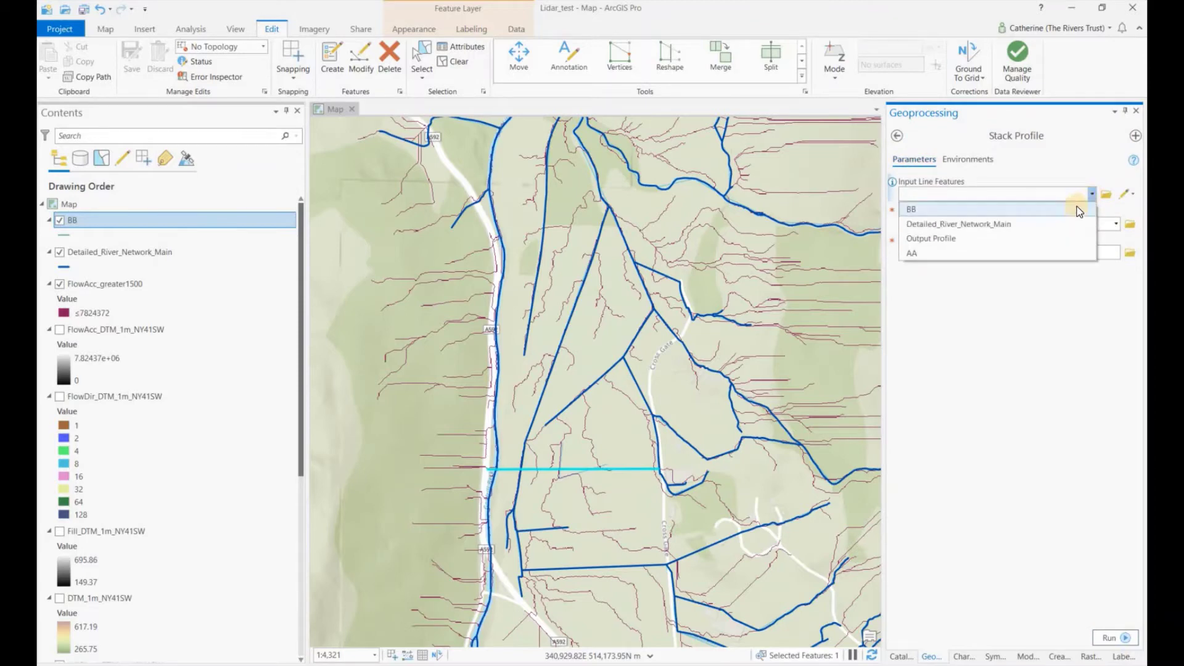
{"action": "left_click", "coordinate": [1080, 211]}
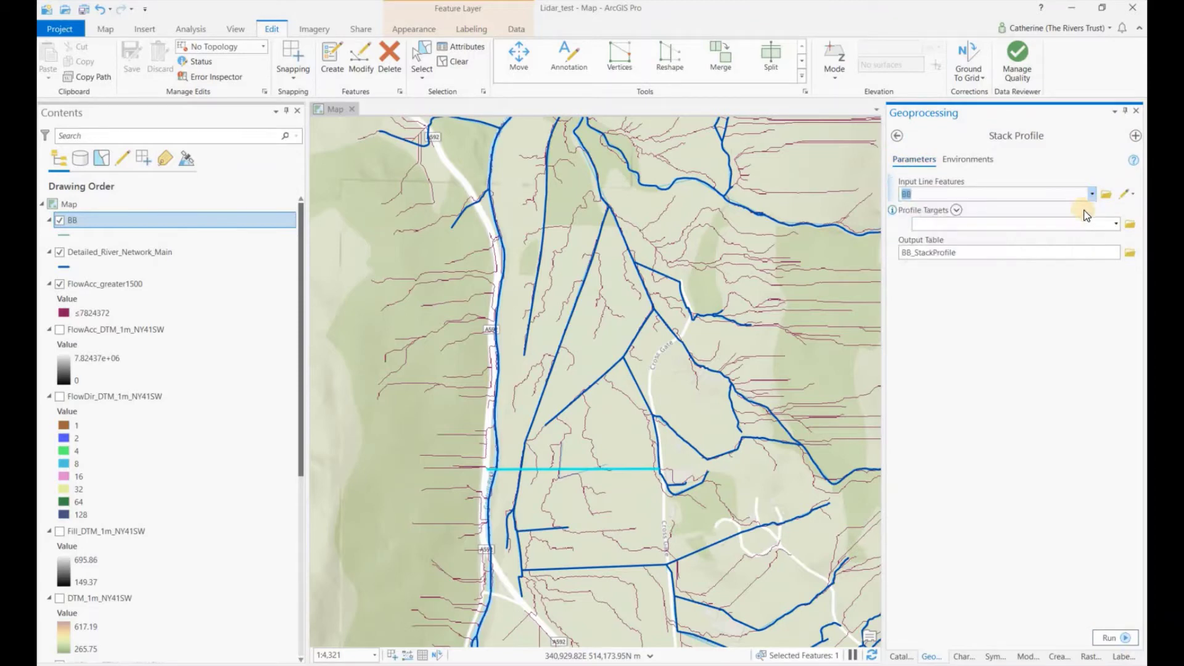
{"action": "left_click", "coordinate": [1115, 223]}
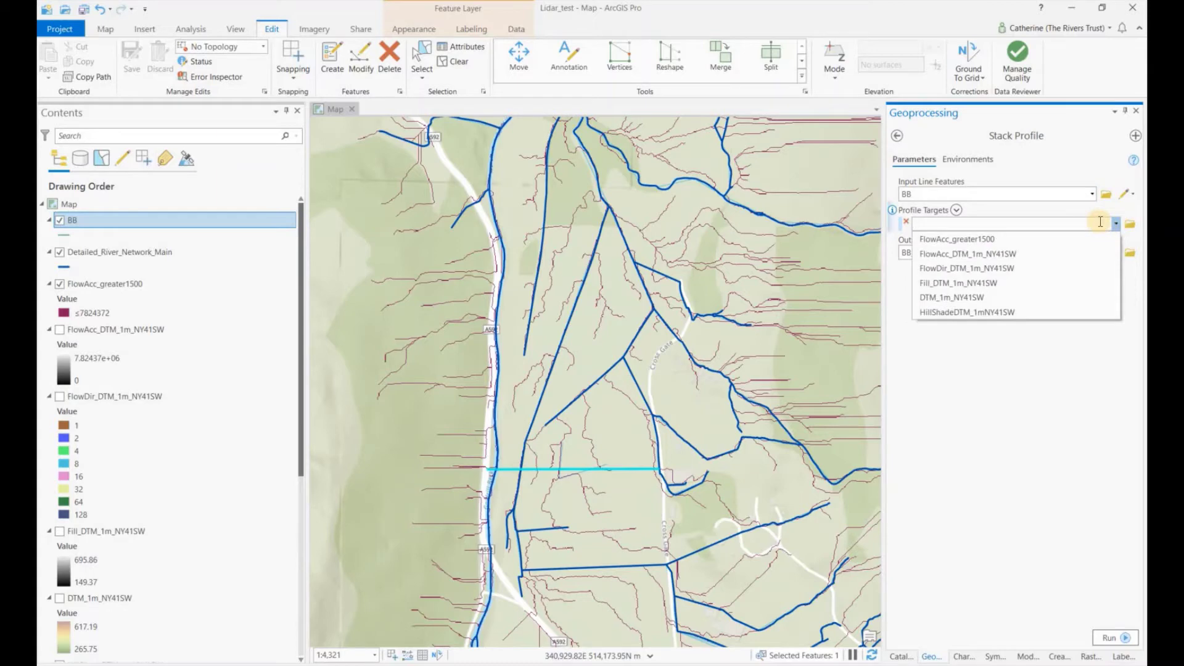
{"action": "left_click", "coordinate": [981, 298]}
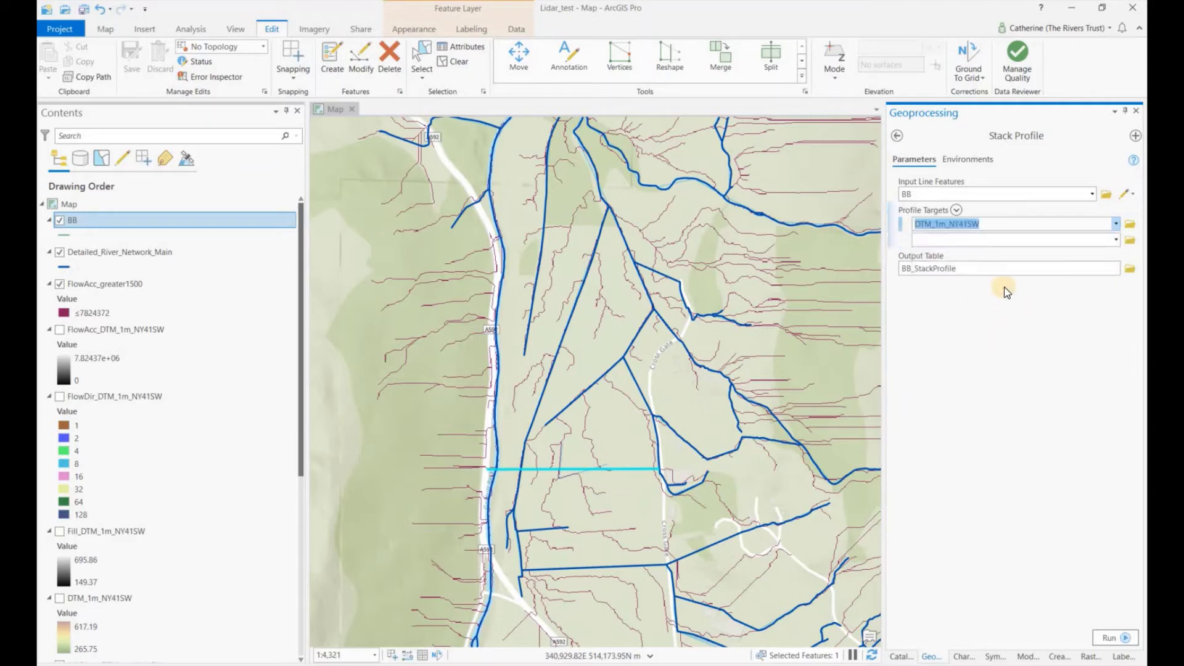
- Run the Stack Profile tool, and search the geoprocessing tools for "table ex" to open Table To Excel
{"action": "left_click", "coordinate": [1110, 638]}
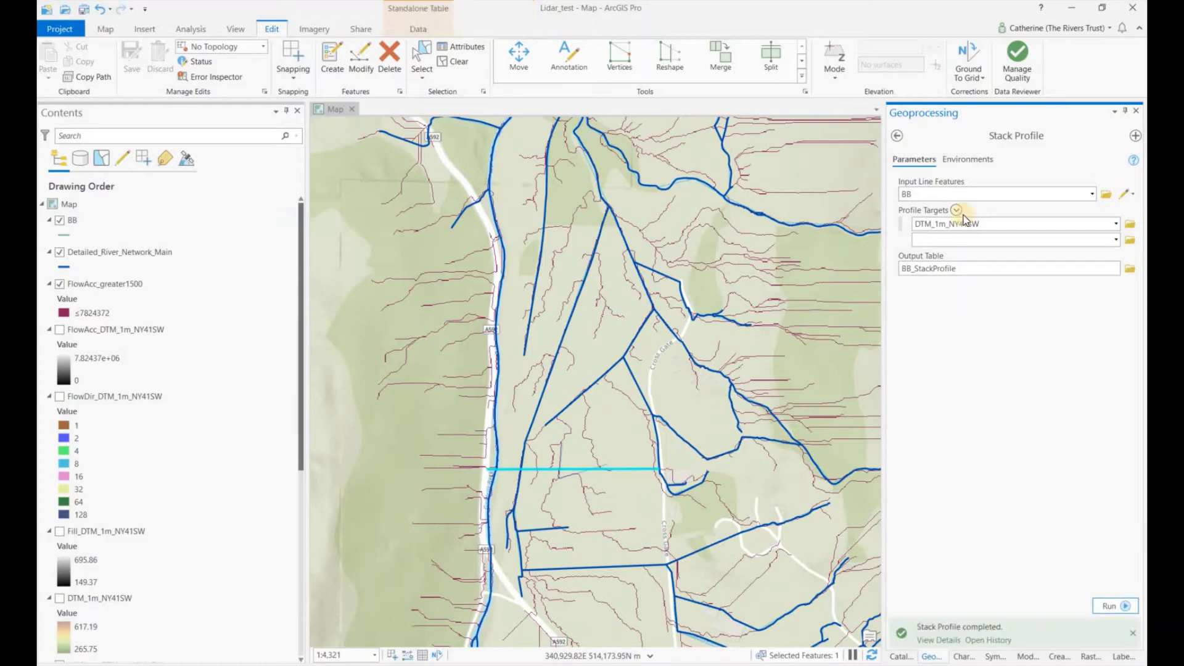
{"action": "left_click", "coordinate": [897, 135]}
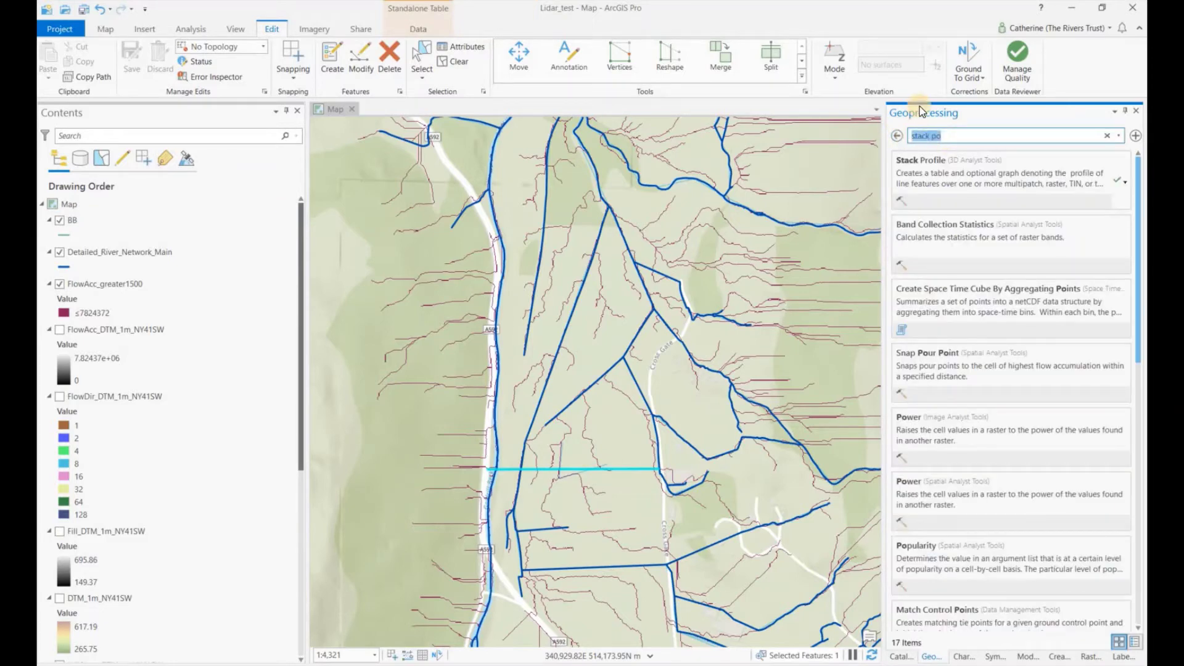
{"action": "key", "text": "BackSpace"}
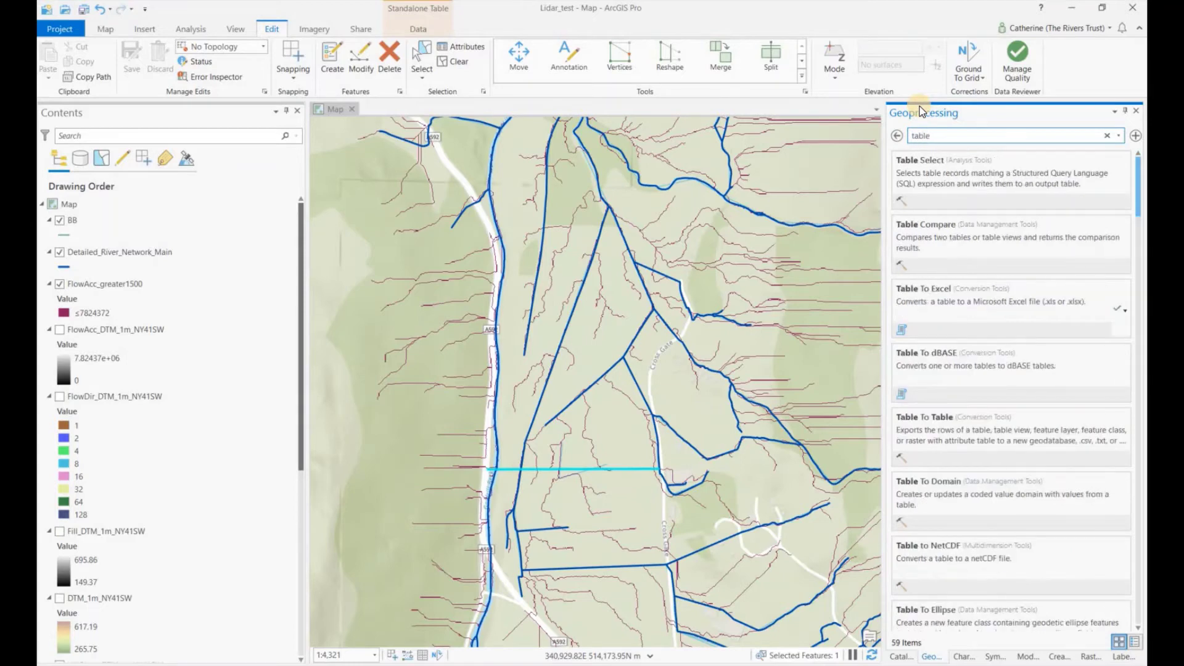
{"action": "type", "text": "table ex"}
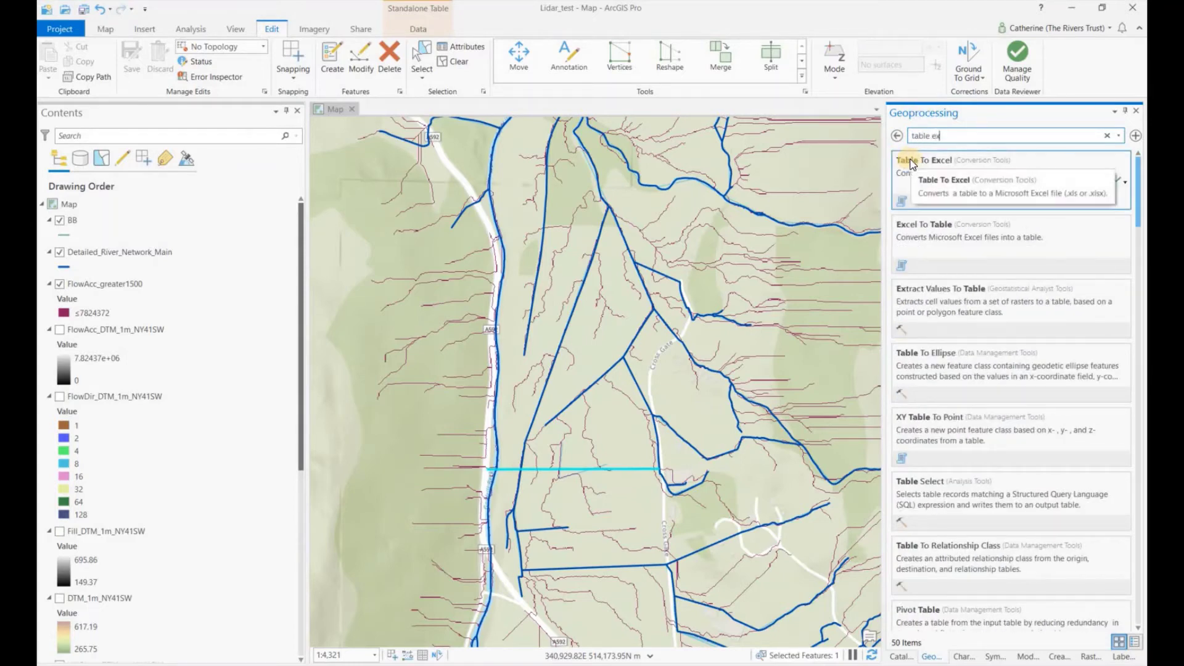
{"action": "left_click", "coordinate": [912, 162]}
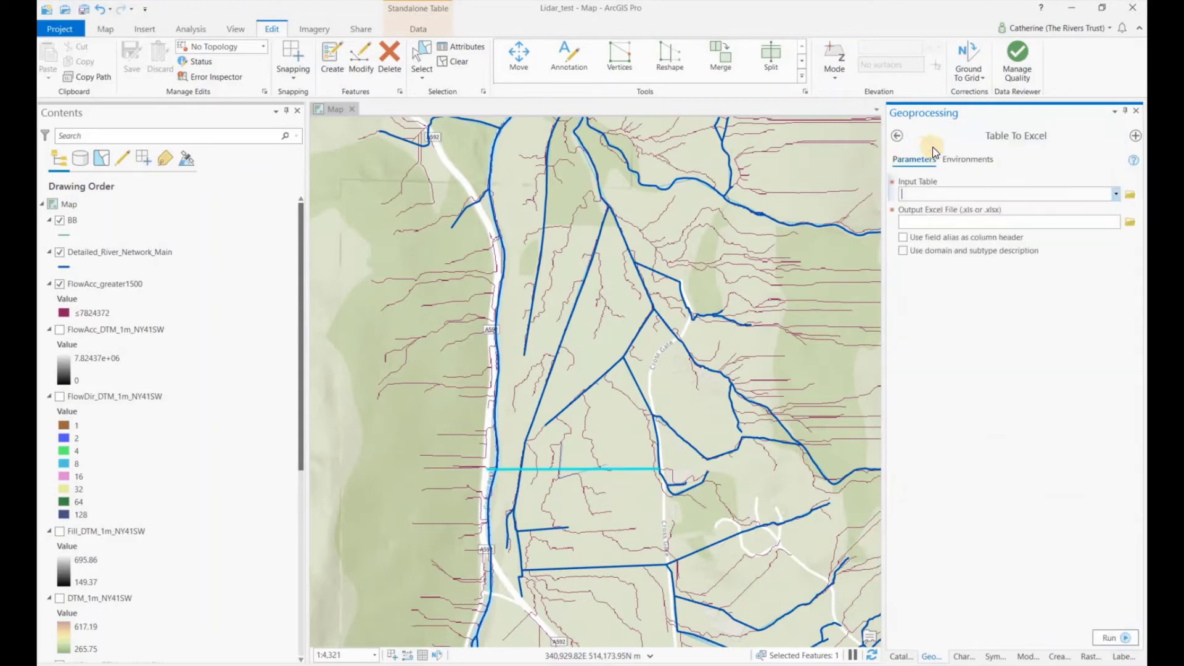
- Export the BB_StackProfile table with Table To Excel to a file named BB_stack_profile in the project's Cross_sections folder
{"action": "left_click", "coordinate": [1115, 193]}
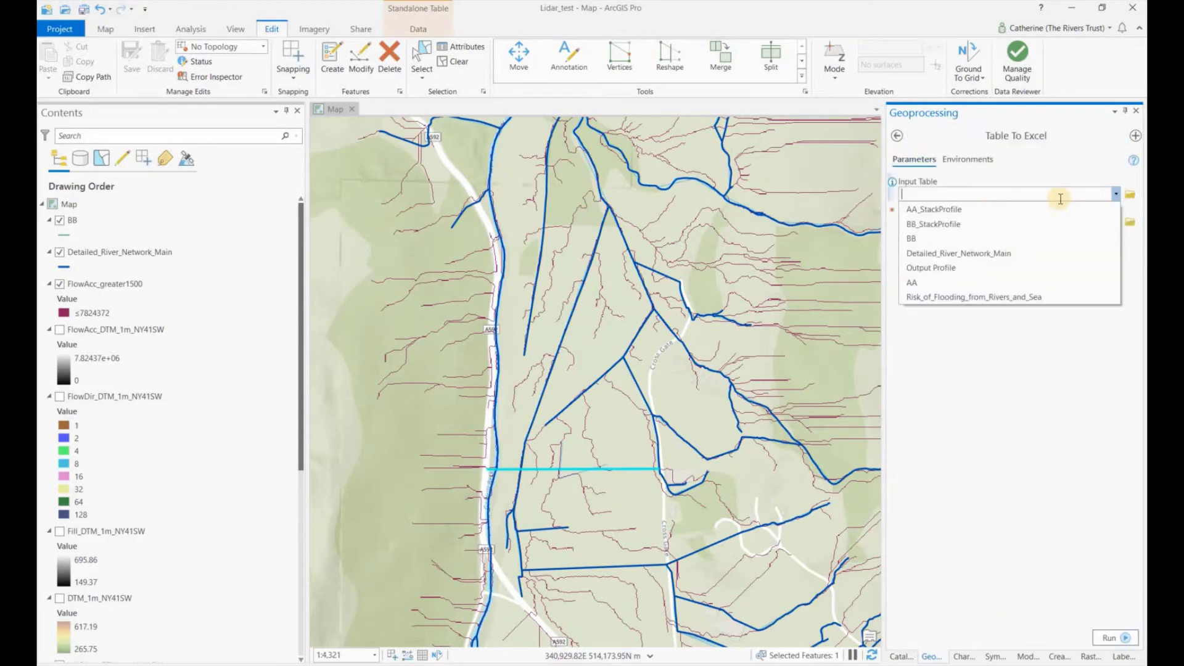
{"action": "left_click", "coordinate": [948, 225]}
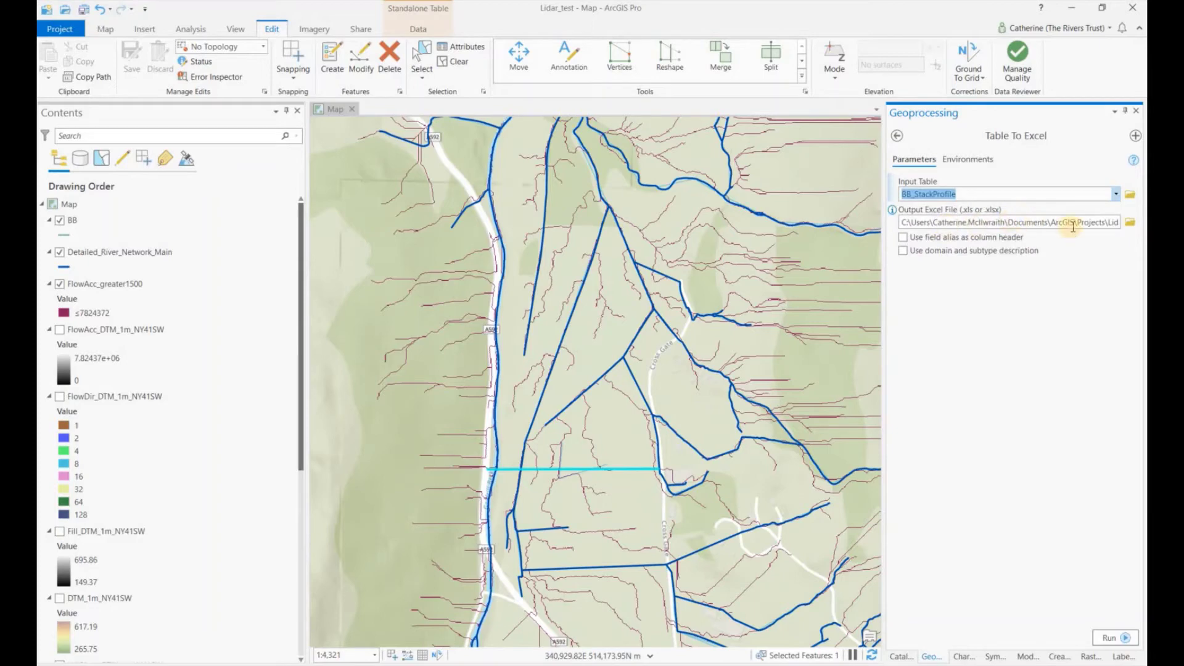
{"action": "left_click_drag", "start_coordinate": [1073, 225], "coordinate": [1122, 225]}
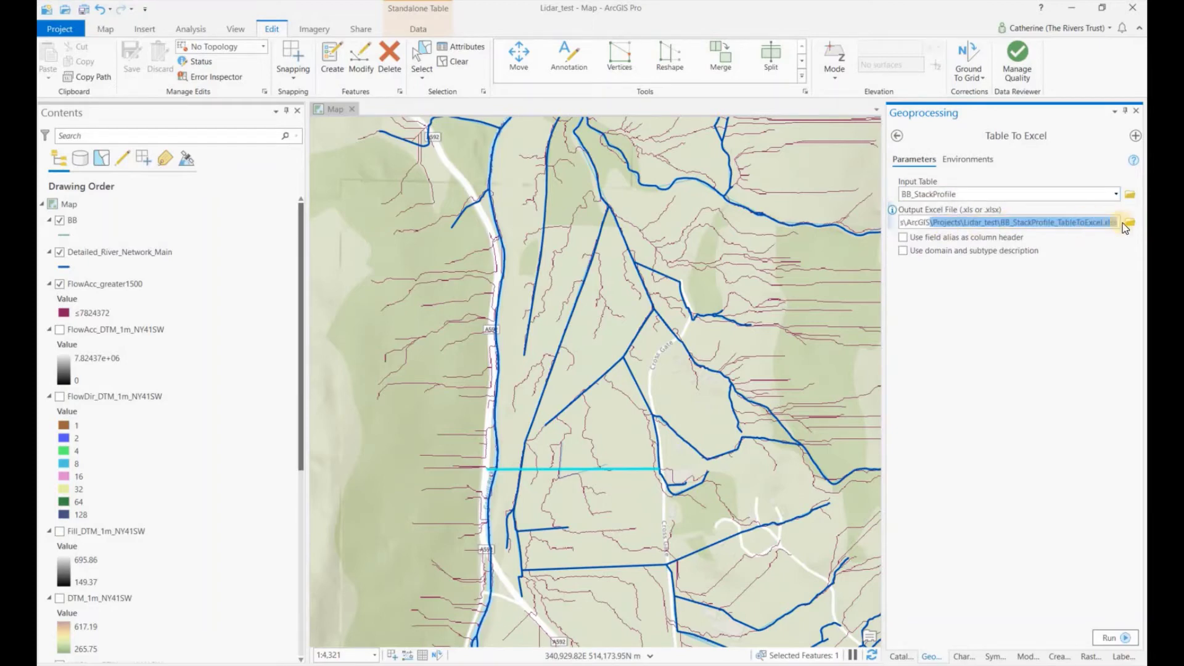
{"action": "left_click", "coordinate": [1125, 222]}
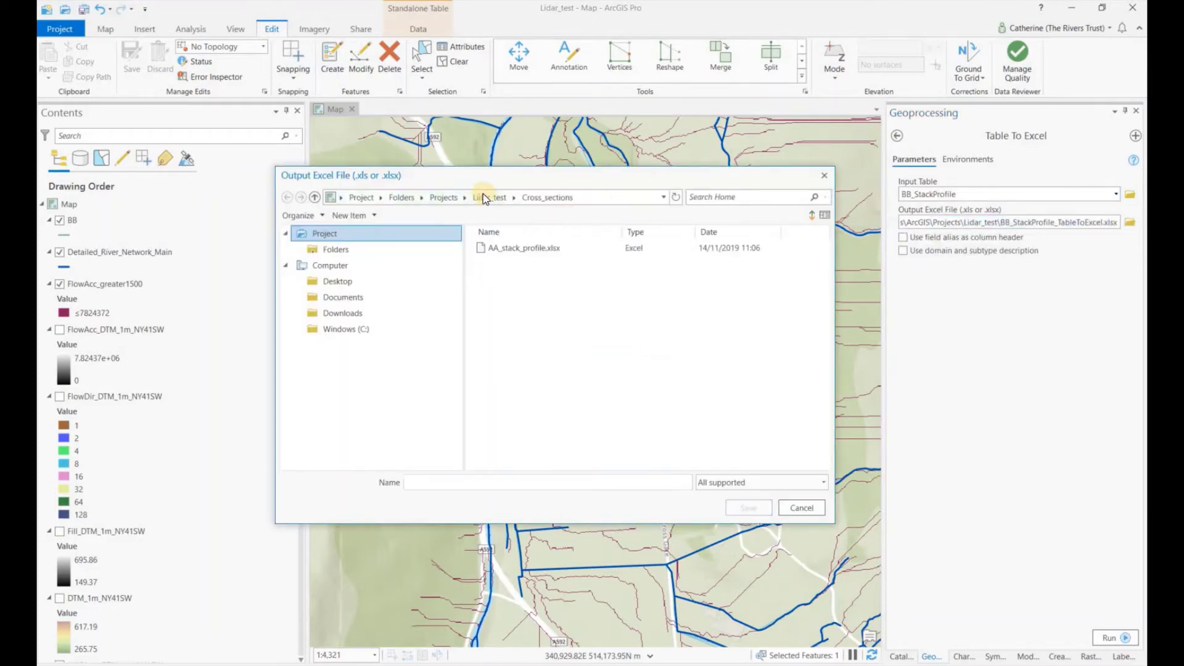
{"action": "left_click", "coordinate": [491, 198]}
{"action": "double_click", "coordinate": [518, 248]}
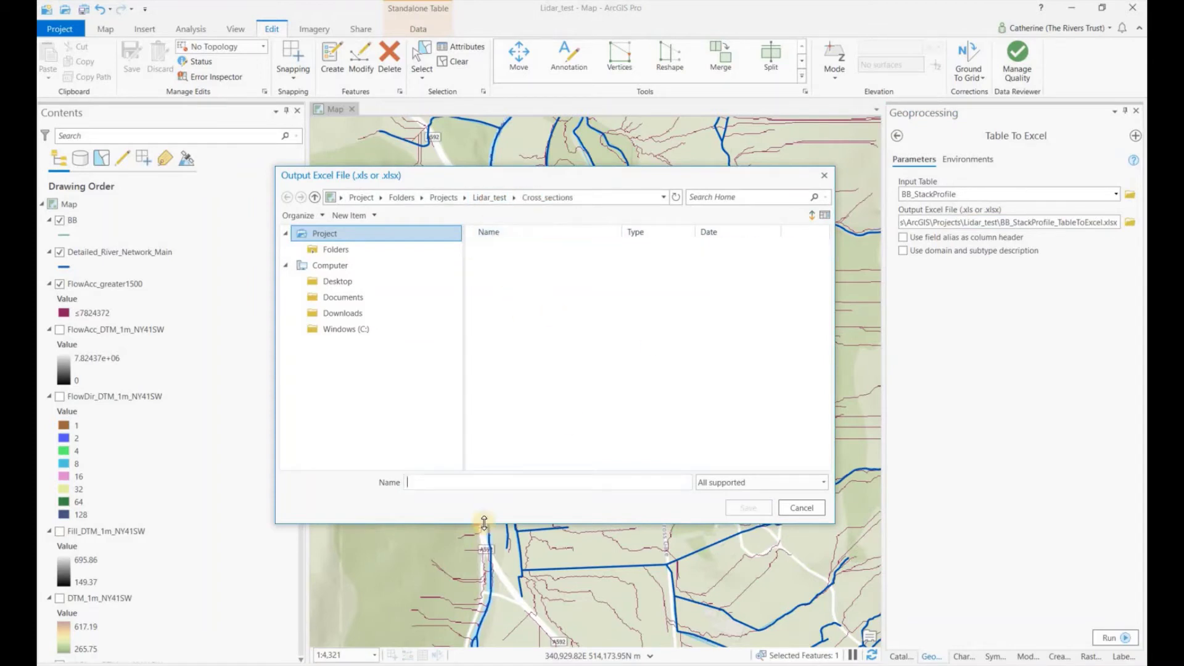
{"action": "type", "text": "BB_stack_p"}
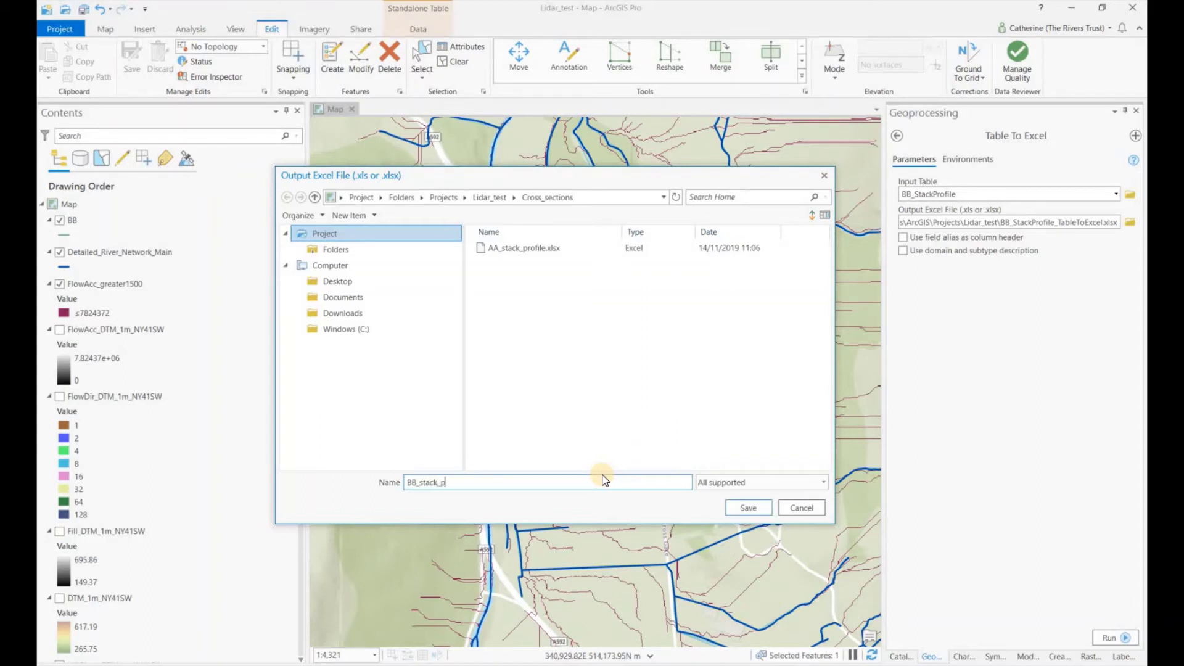
{"action": "type", "text": "rofile"}
{"action": "left_click", "coordinate": [748, 507]}
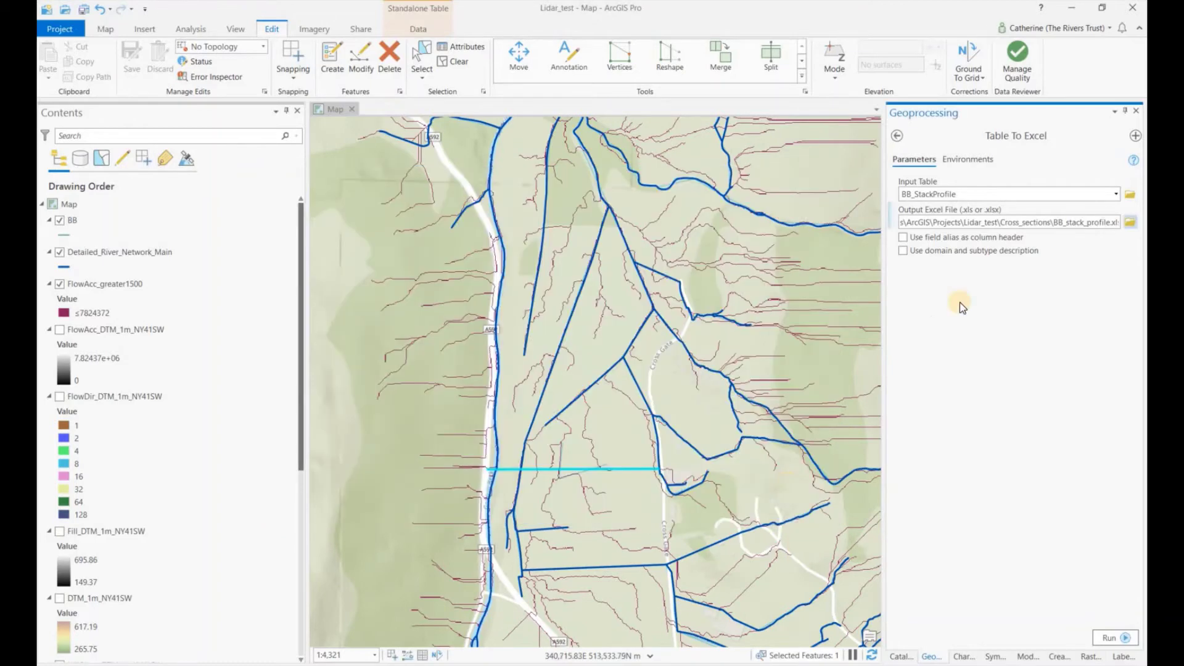
{"action": "left_click", "coordinate": [1116, 639]}
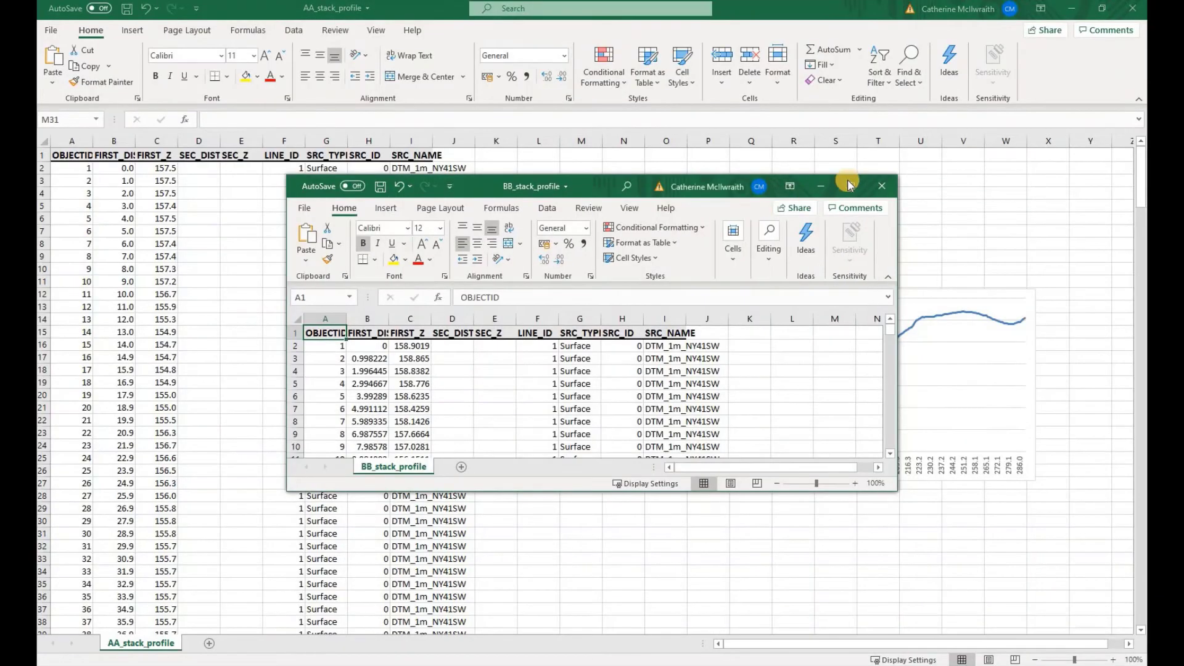
- Maximize the exported BB_stack_profile workbook in Excel and insert a basic 2-D line chart of the FIRST_Z column
{"action": "left_click", "coordinate": [849, 185]}
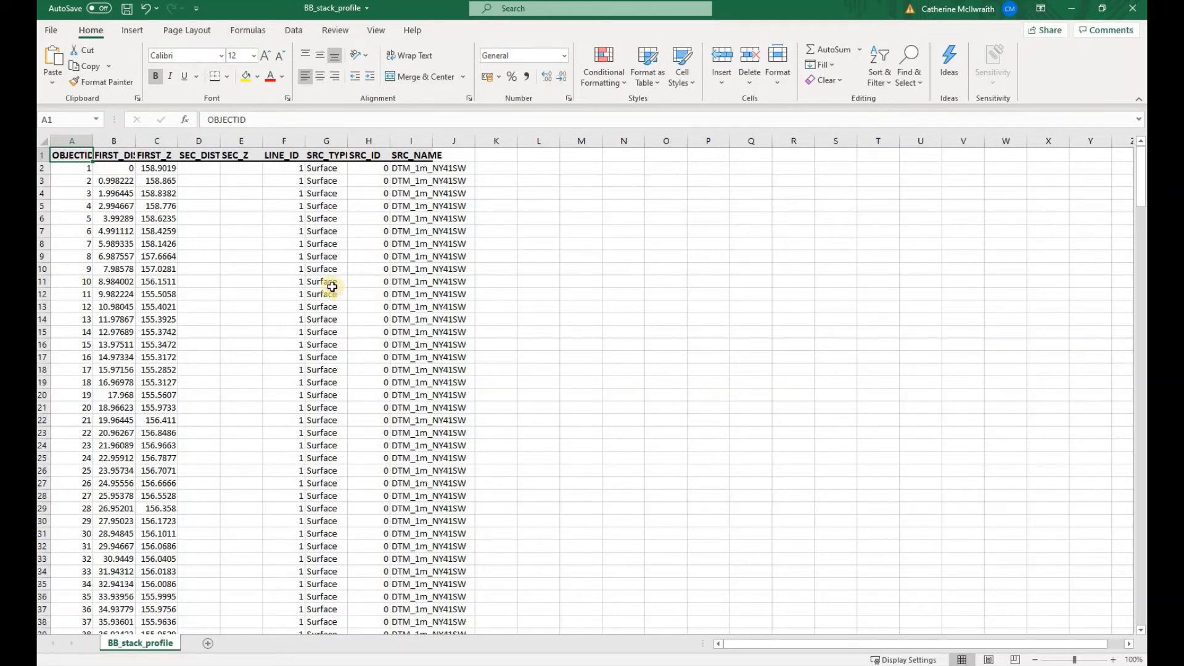
{"action": "left_click", "coordinate": [156, 141]}
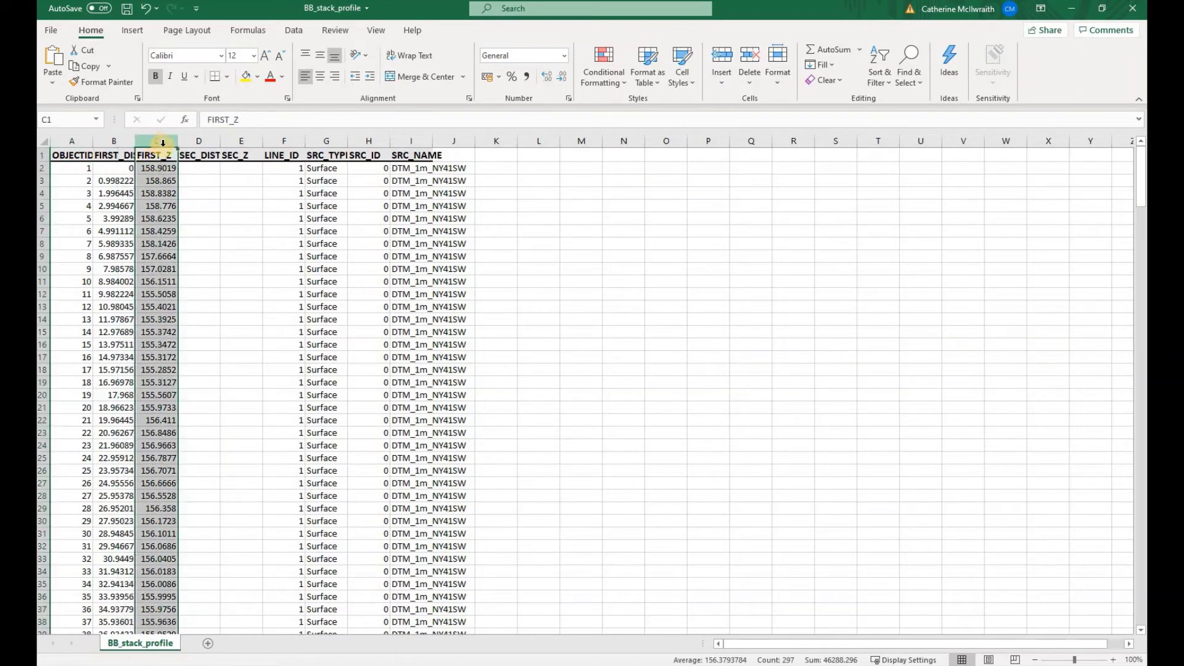
{"action": "left_click", "coordinate": [132, 30]}
{"action": "left_click", "coordinate": [511, 69]}
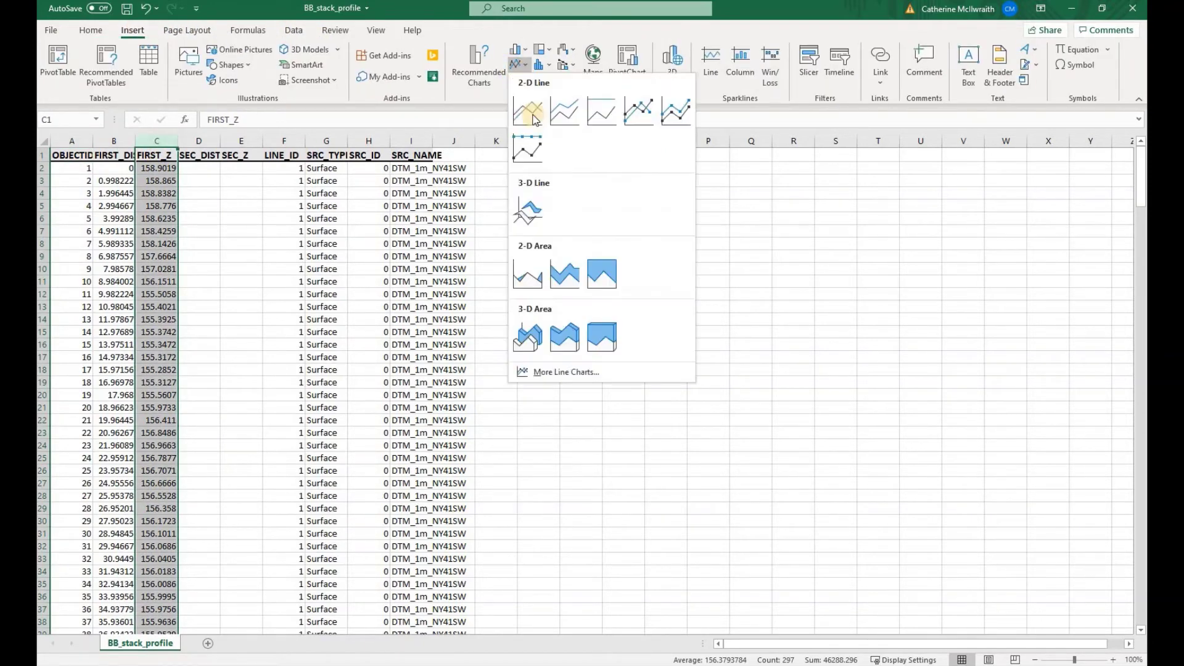
{"action": "left_click", "coordinate": [529, 113]}
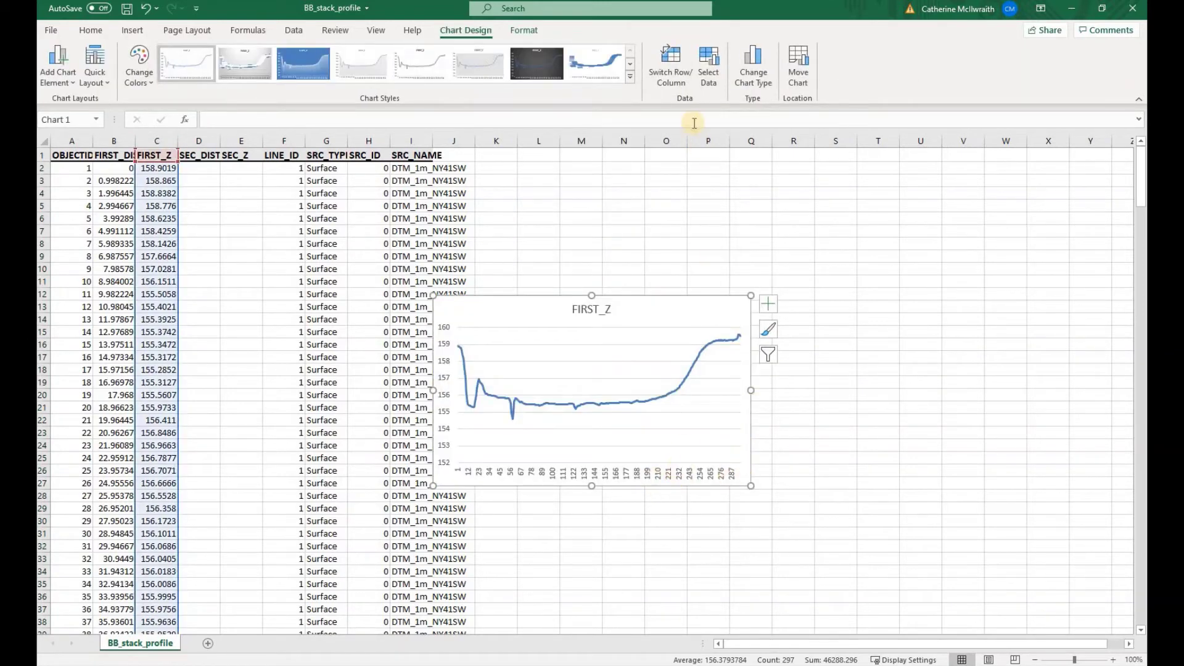
- Set the chart's horizontal axis labels to the distance values in cells B2 to B297
{"action": "left_click", "coordinate": [708, 68]}
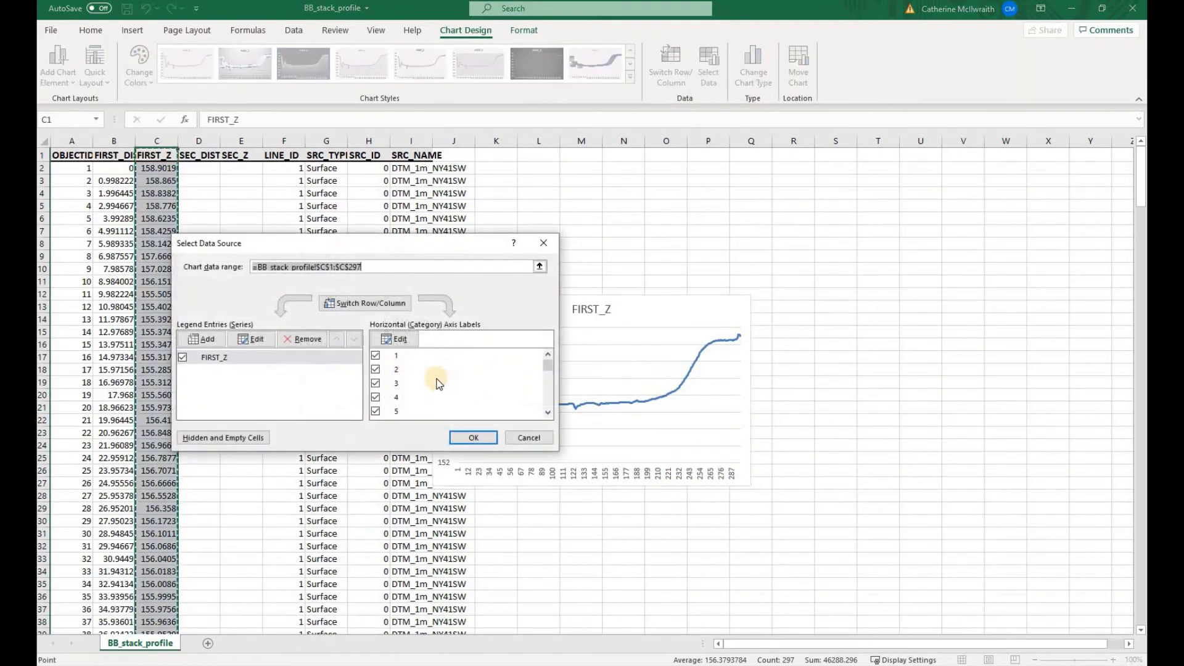
{"action": "left_click", "coordinate": [397, 339]}
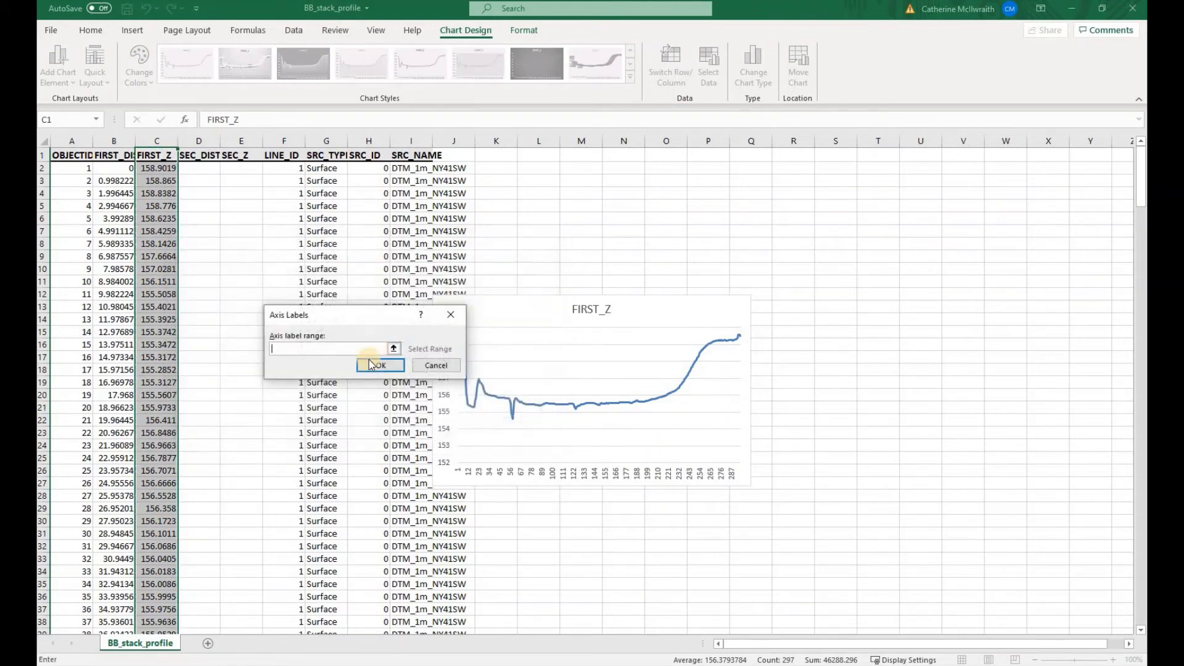
{"action": "left_click", "coordinate": [120, 168]}
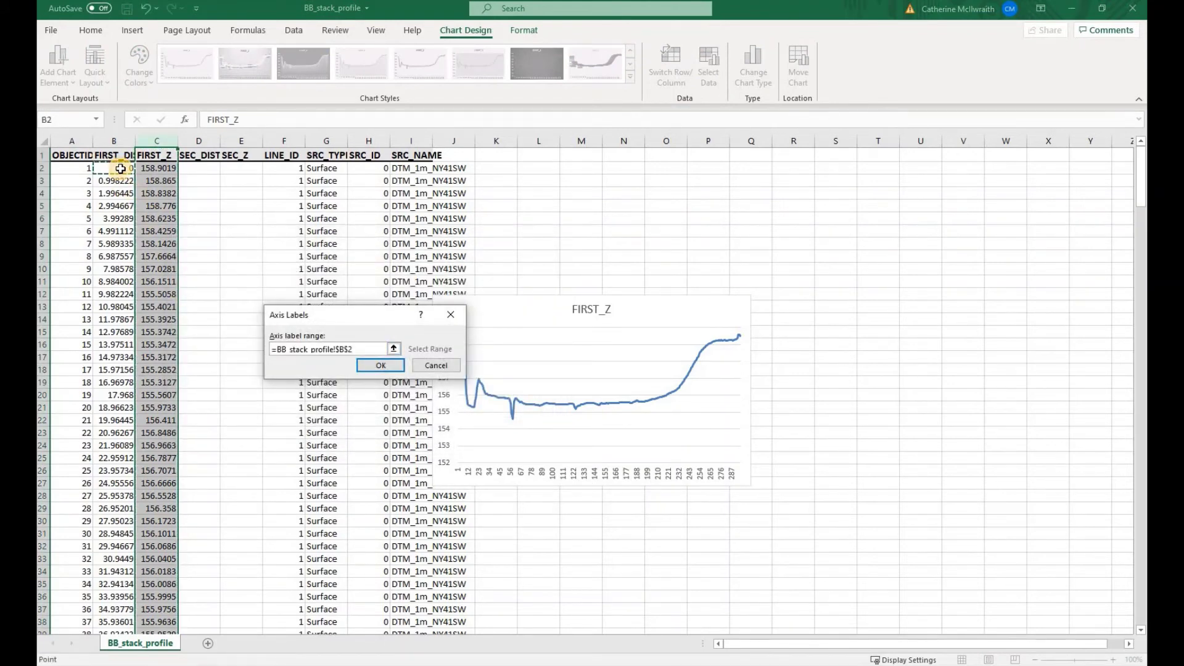
{"action": "key", "text": "ctrl+shift+Down"}
{"action": "key", "text": "Return"}
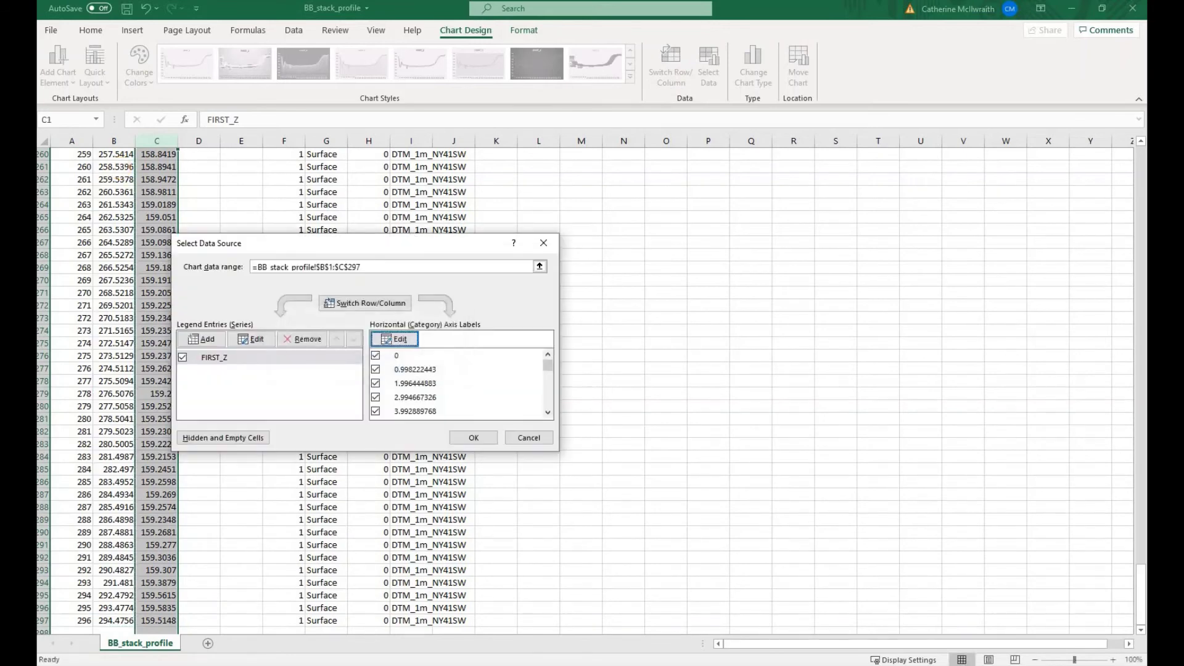
{"action": "left_click", "coordinate": [472, 437]}
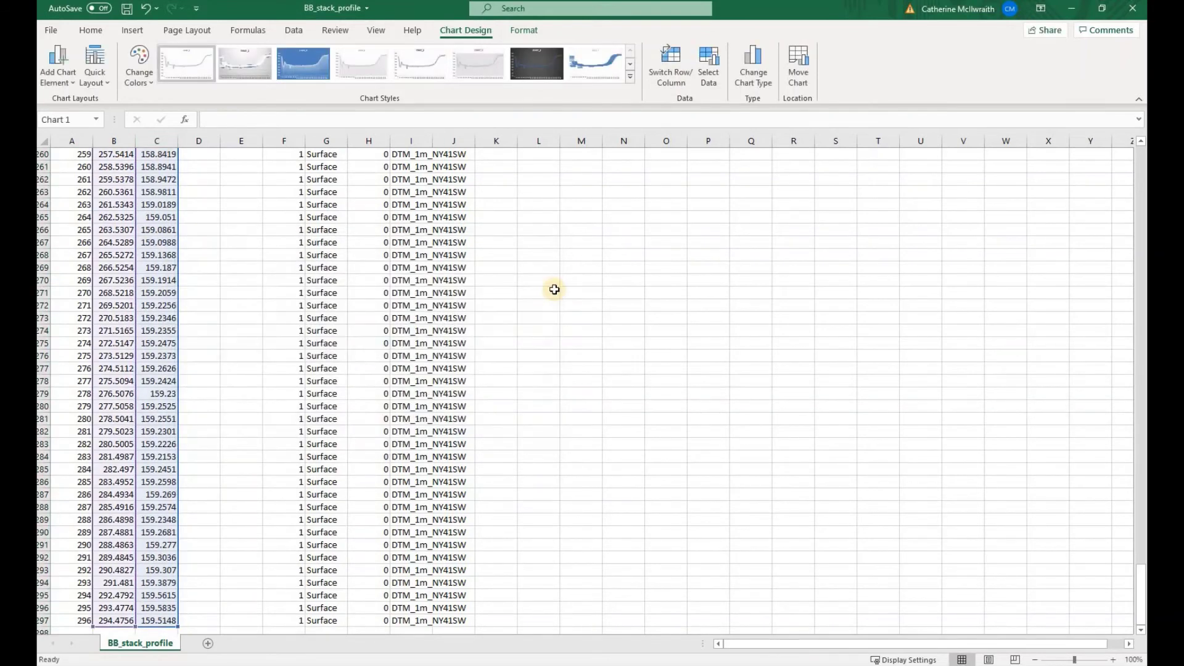
- Widen the FIRST_Z chart by extending its right edge to about column U
{"action": "scroll", "coordinate": [1132, 273], "scroll_direction": "up", "scroll_amount": 4}
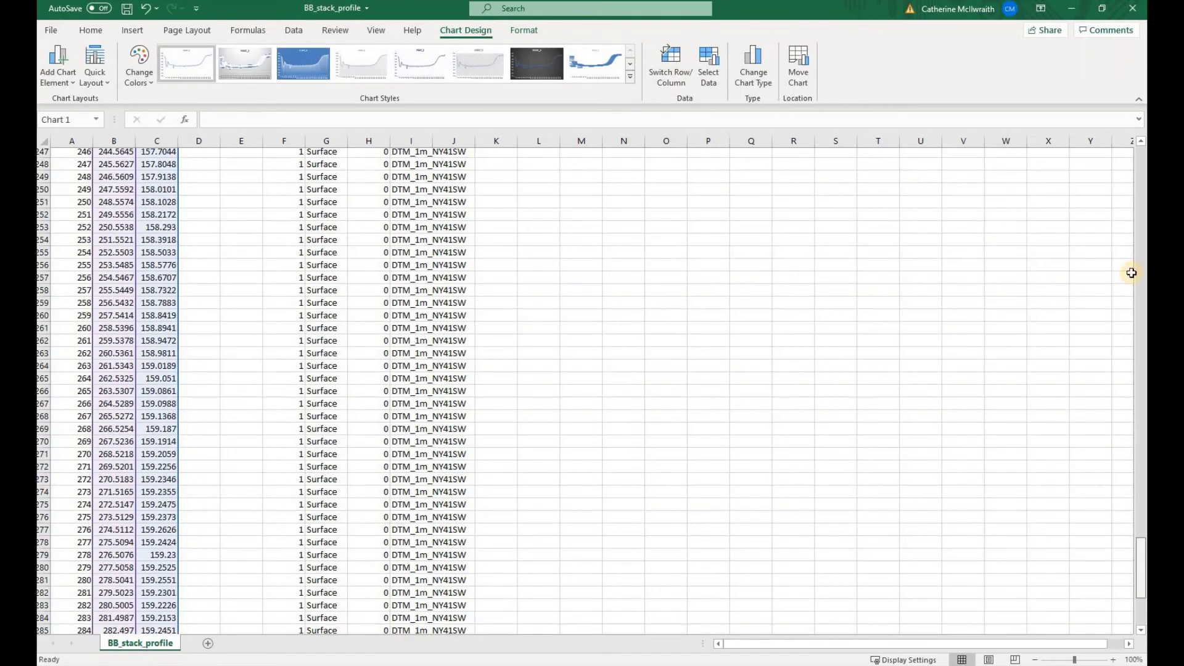
{"action": "left_click_drag", "start_coordinate": [1140, 567], "coordinate": [1141, 160]}
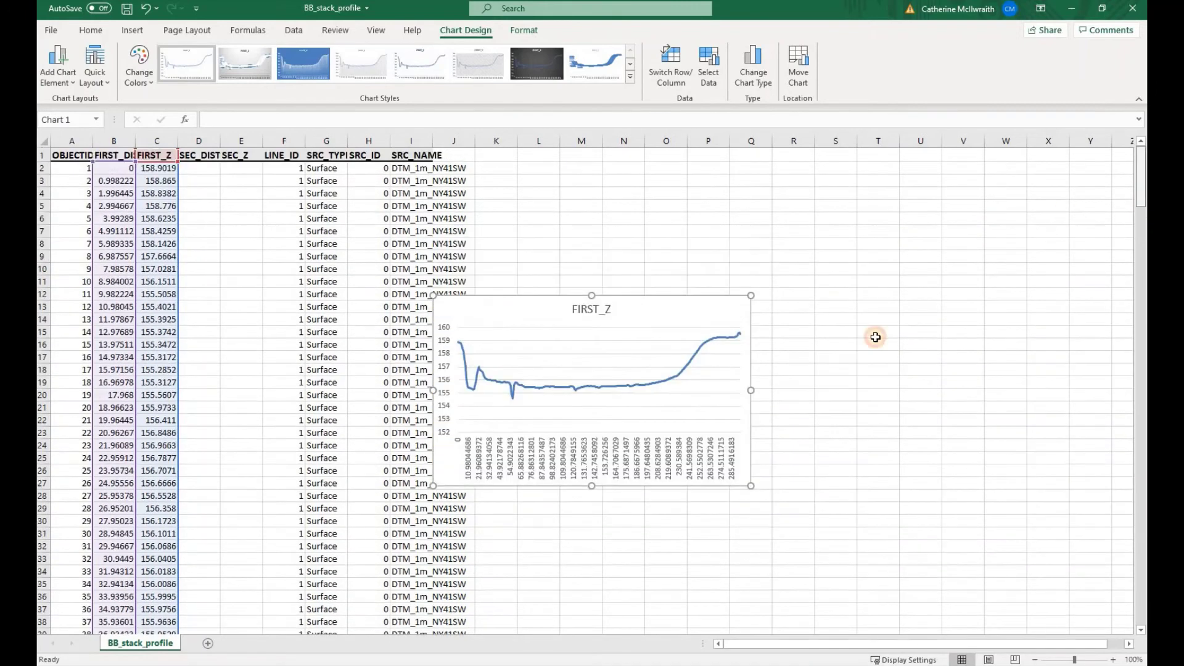
{"action": "left_click_drag", "start_coordinate": [751, 390], "coordinate": [948, 382]}
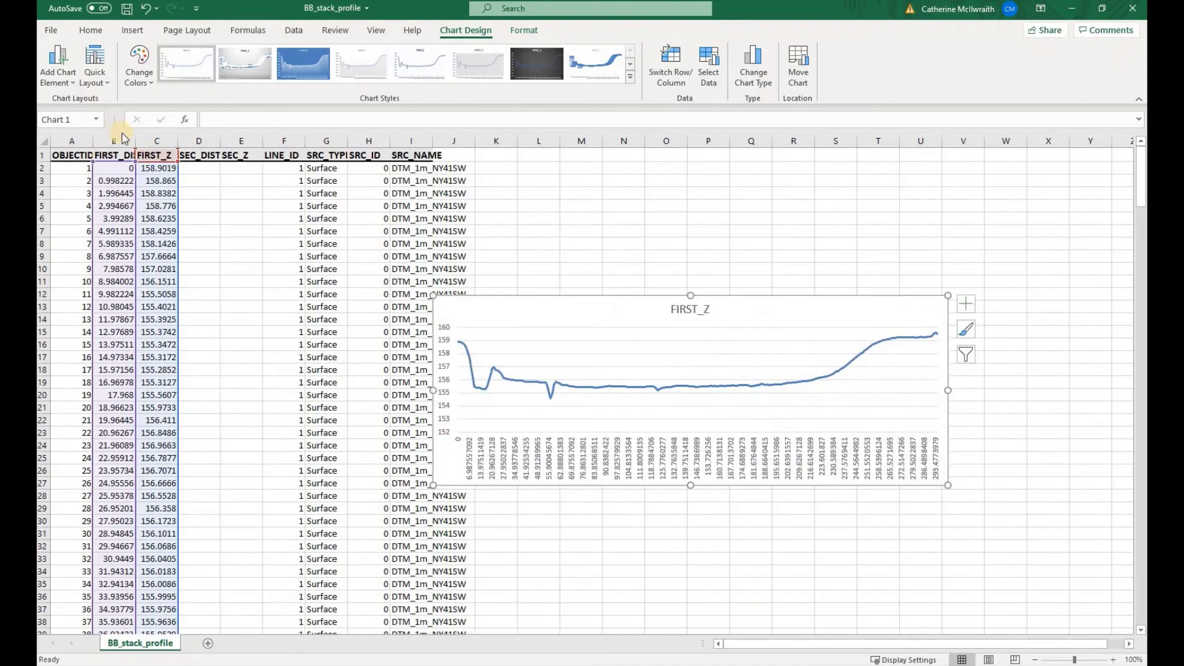
- Format the distance and elevation values in B2:C297 with two decimal places, and delete the chart title
{"action": "left_click", "coordinate": [119, 166]}
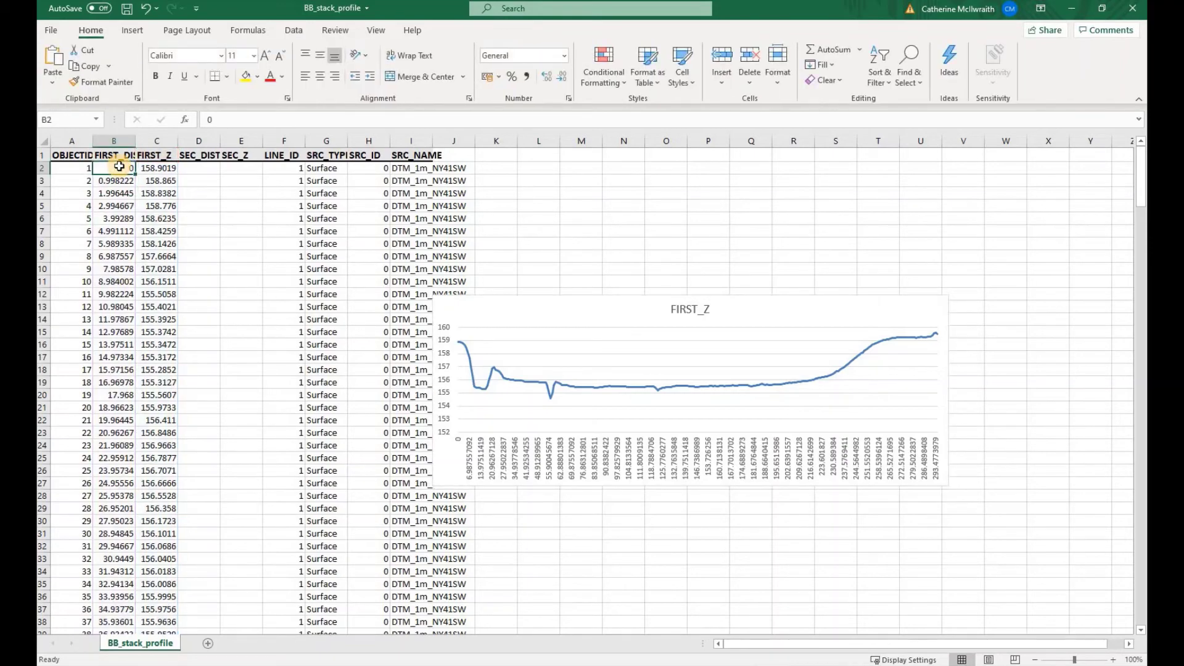
{"action": "left_click_drag", "start_coordinate": [119, 166], "coordinate": [157, 167]}
{"action": "key", "text": "ctrl+shift+Down"}
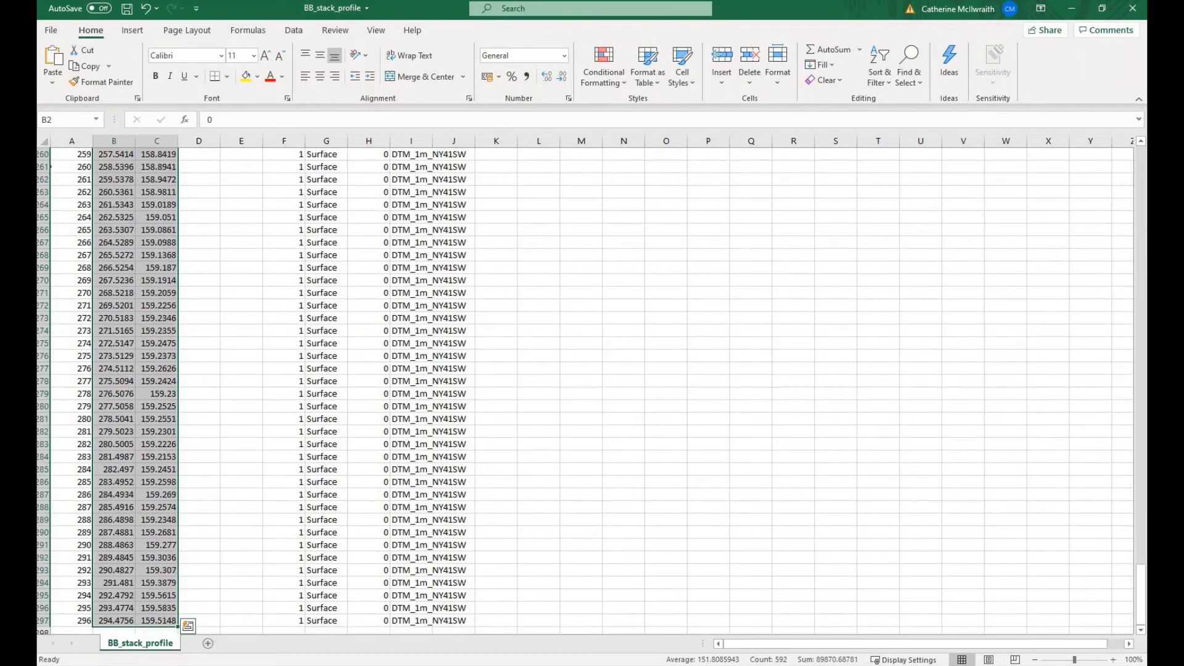
{"action": "left_click", "coordinate": [563, 75]}
{"action": "left_click", "coordinate": [563, 76]}
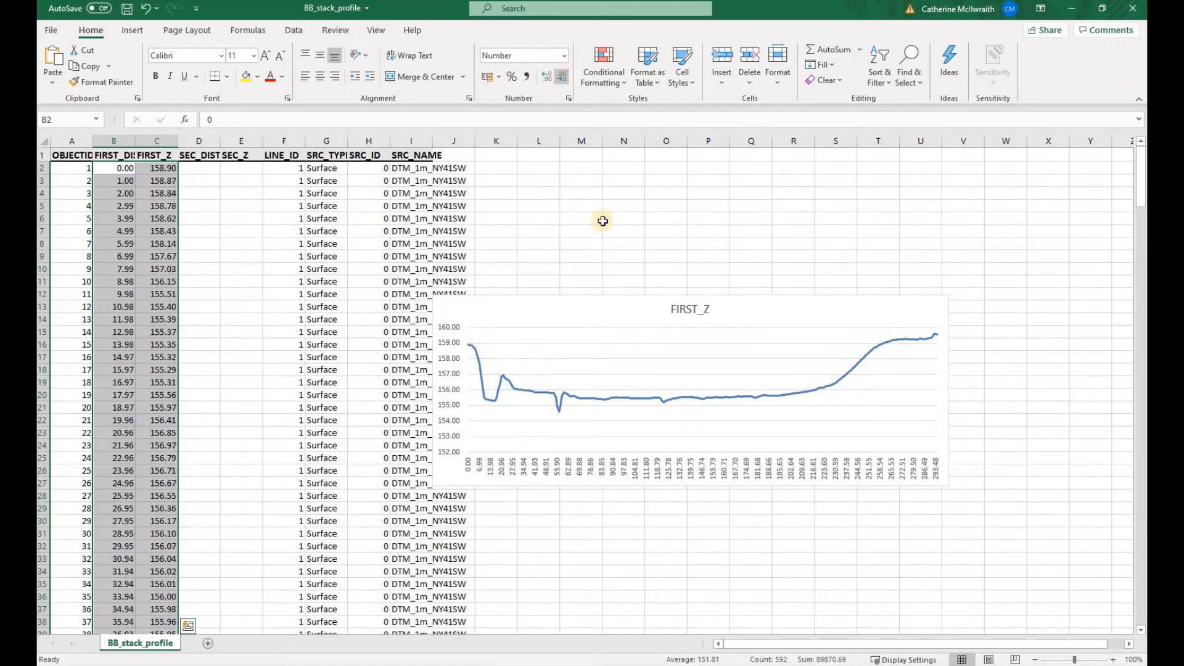
{"action": "left_click", "coordinate": [692, 313]}
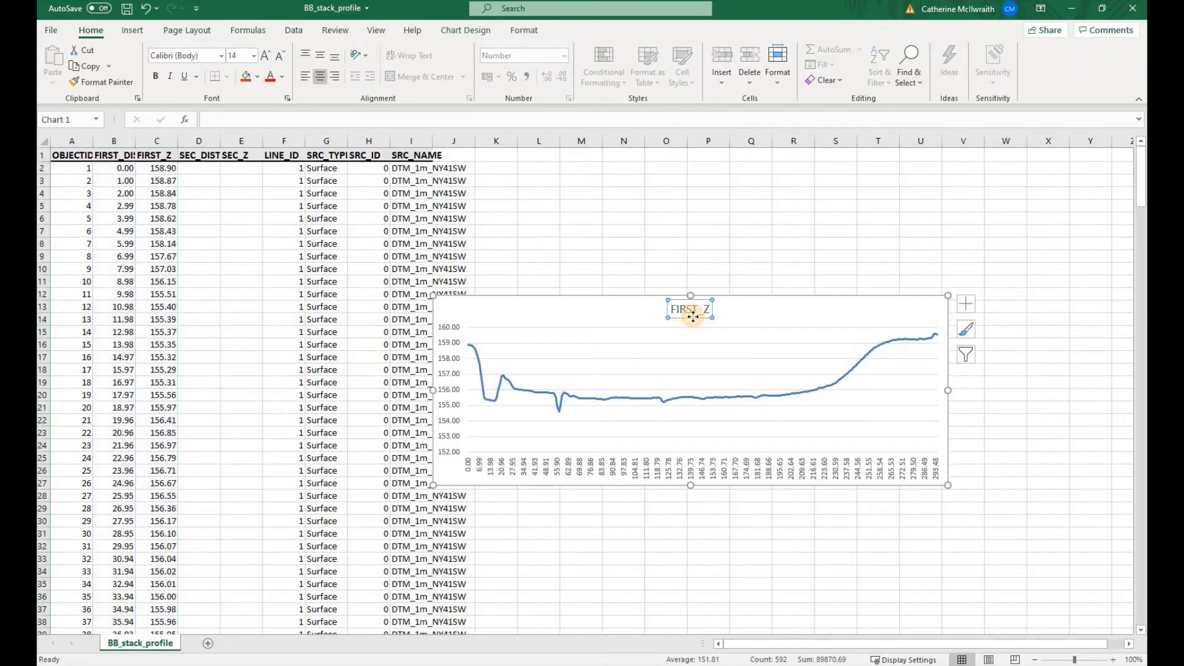
{"action": "key", "text": "Delete"}
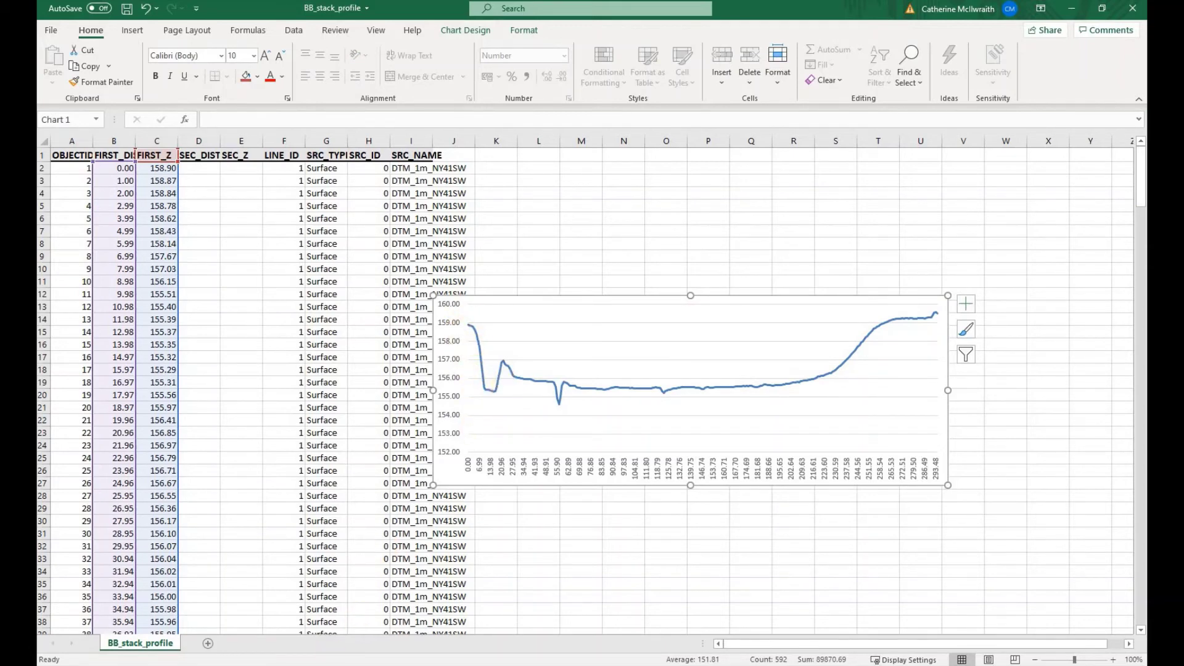
- Compare the BB profile chart with the BB line on the ArcGIS Pro map, and hide the Detailed_River_Network_Main layer
{"action": "key", "text": "alt+Tab"}
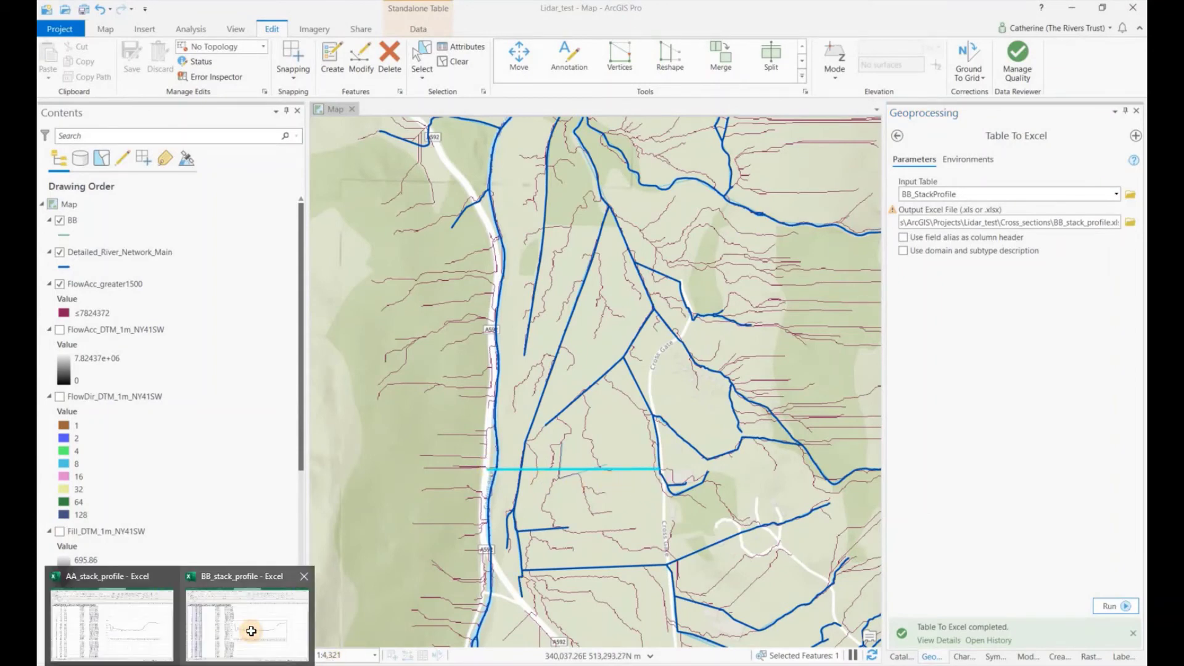
{"action": "left_click", "coordinate": [250, 632]}
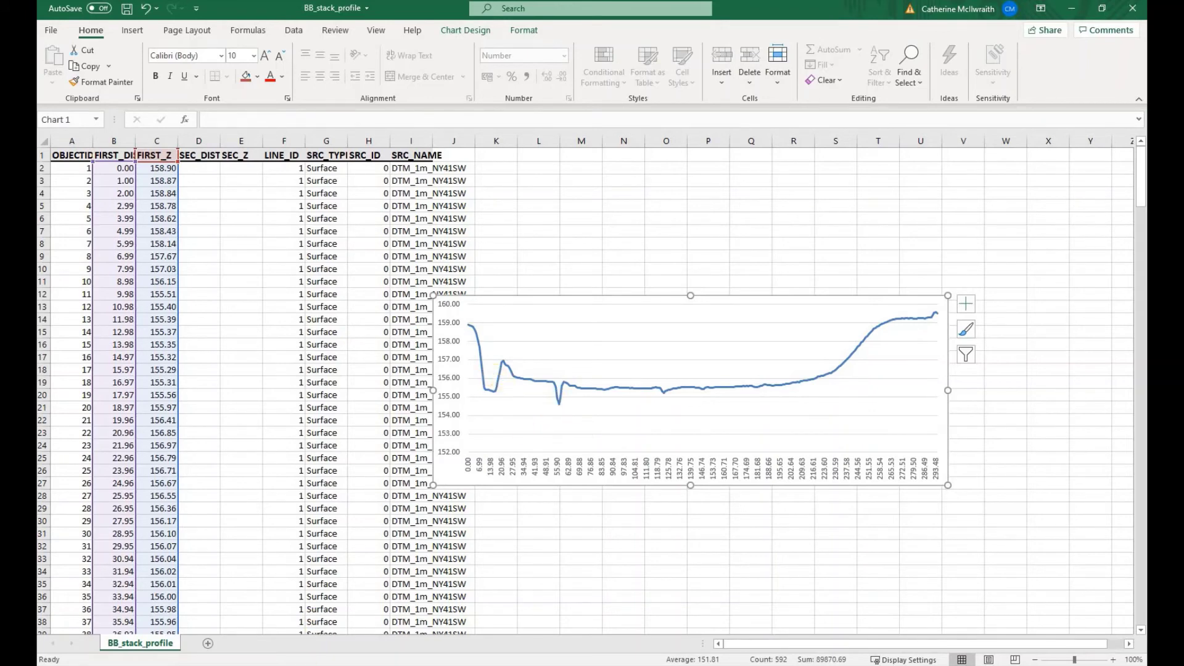
{"action": "key", "text": "alt+Tab"}
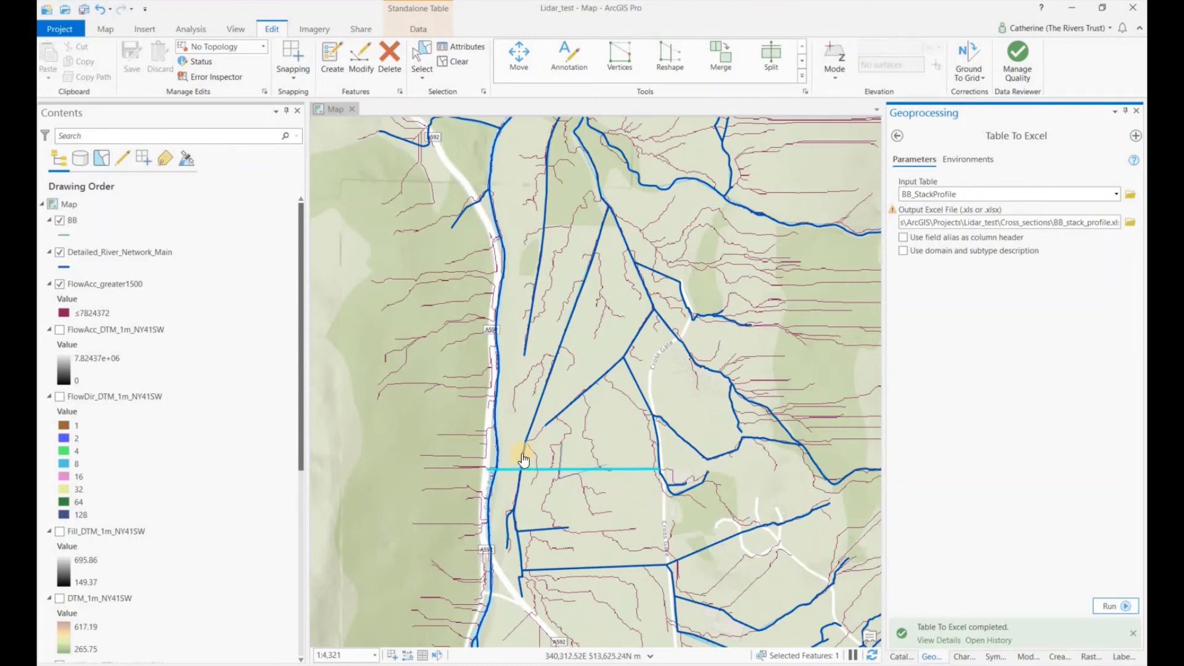
{"action": "left_click", "coordinate": [71, 235]}
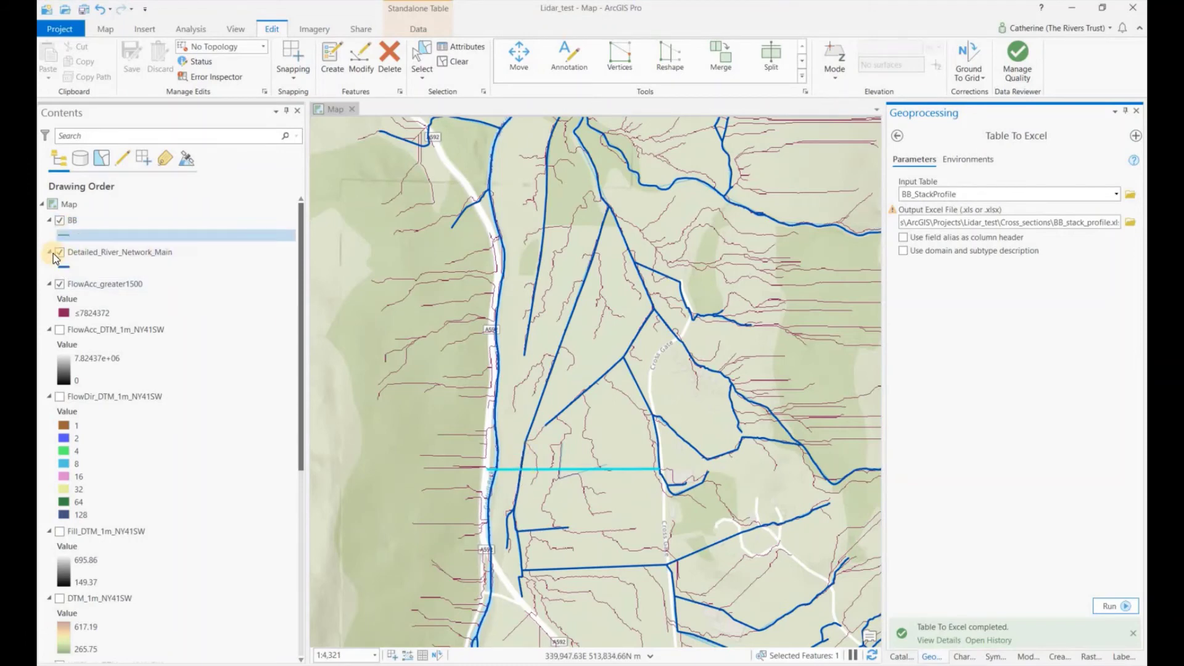
{"action": "left_click", "coordinate": [58, 252]}
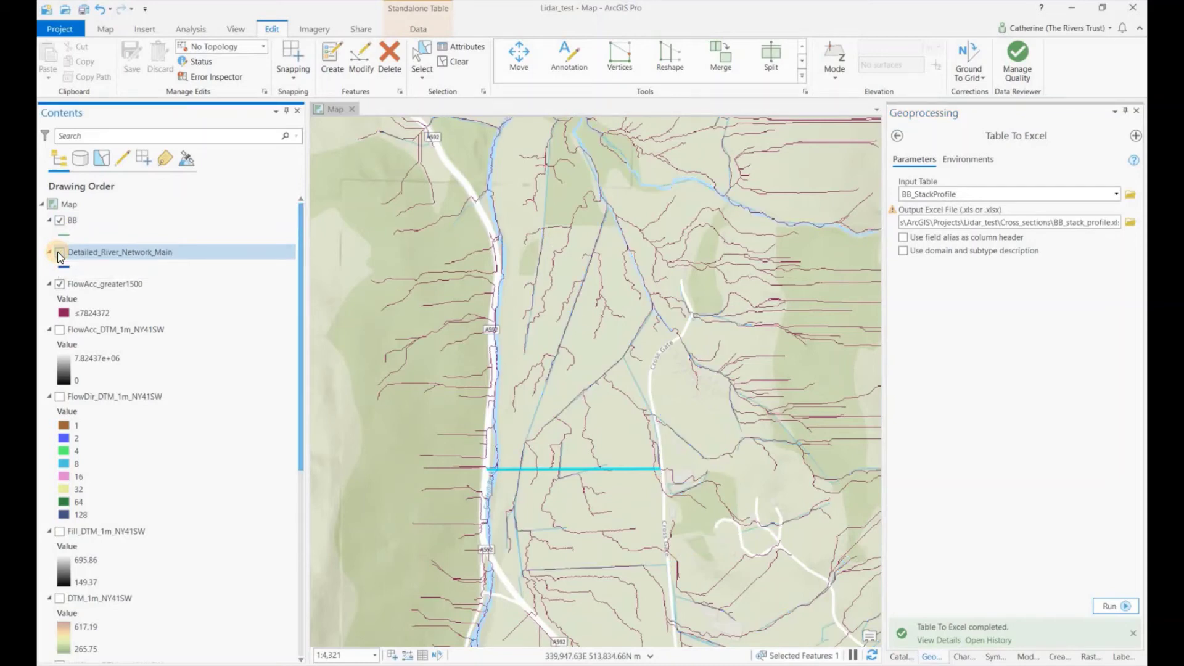
- Show the Detailed_River_Network_Main layer again, and compare the river channels with the BB profile chart in the Excel workbook
{"action": "left_click", "coordinate": [58, 253]}
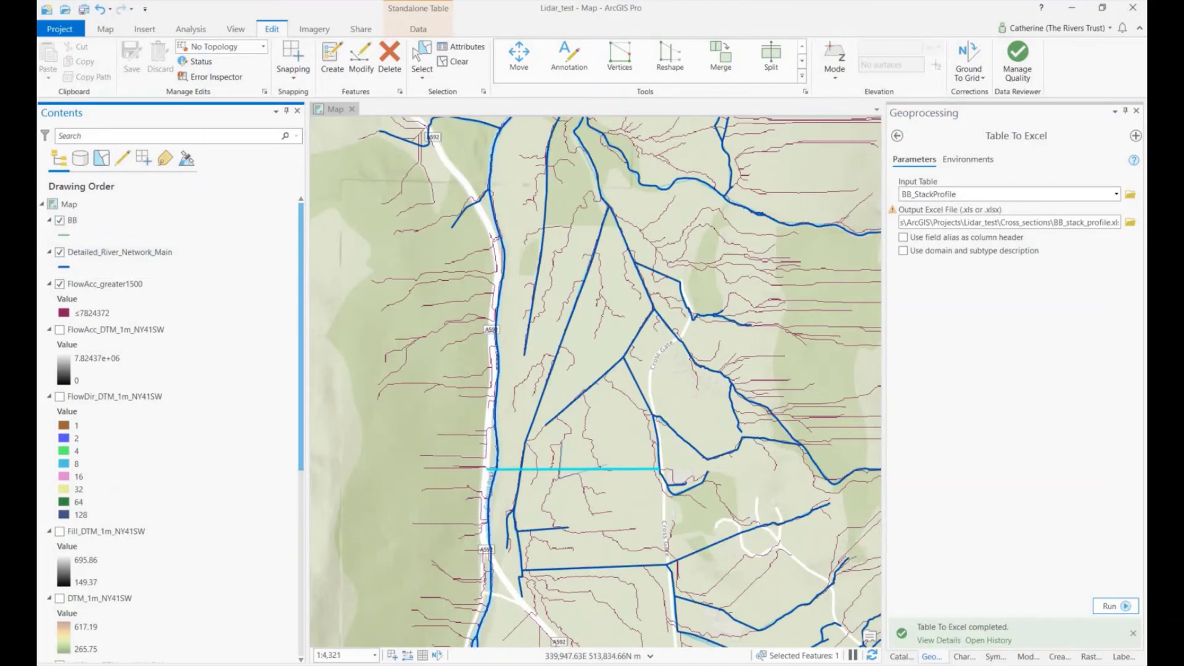
{"action": "left_click", "coordinate": [275, 618]}
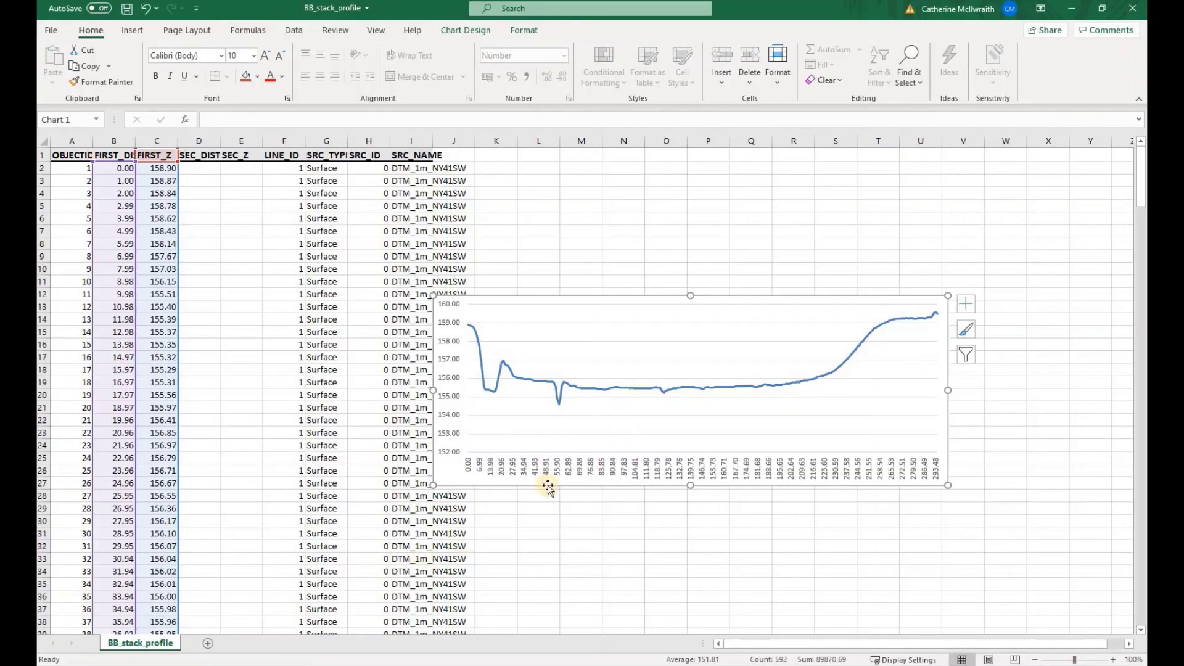
{"action": "mouse_move", "coordinate": [561, 406]}
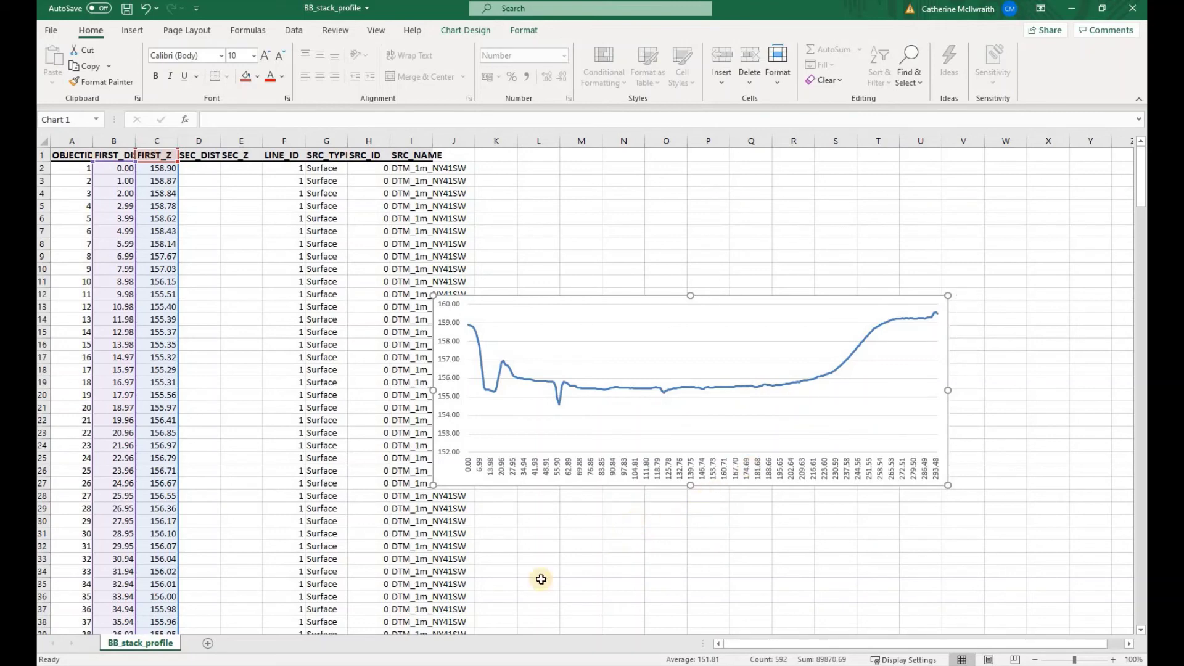
{"action": "left_click", "coordinate": [623, 521]}
- Switch back to ArcGIS Pro, search the geoprocessing tools for "profile" and open the Profile tool from the Ready To Use Tools
{"action": "mouse_move", "coordinate": [310, 665]}
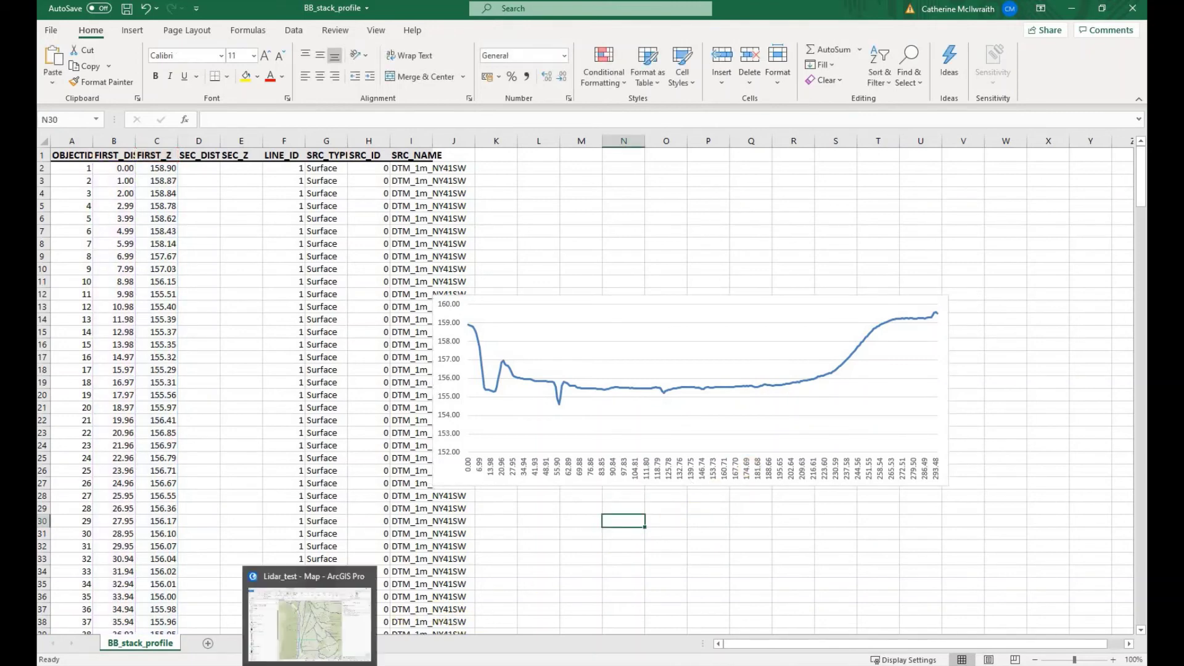
{"action": "left_click", "coordinate": [309, 619]}
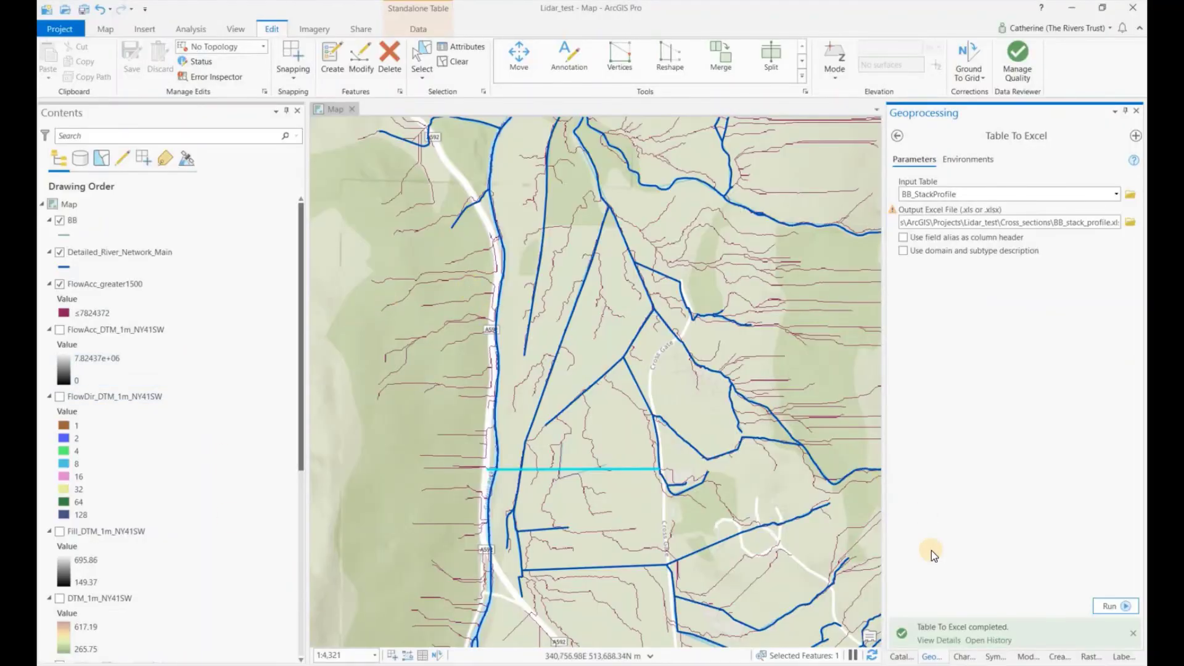
{"action": "left_click", "coordinate": [932, 657]}
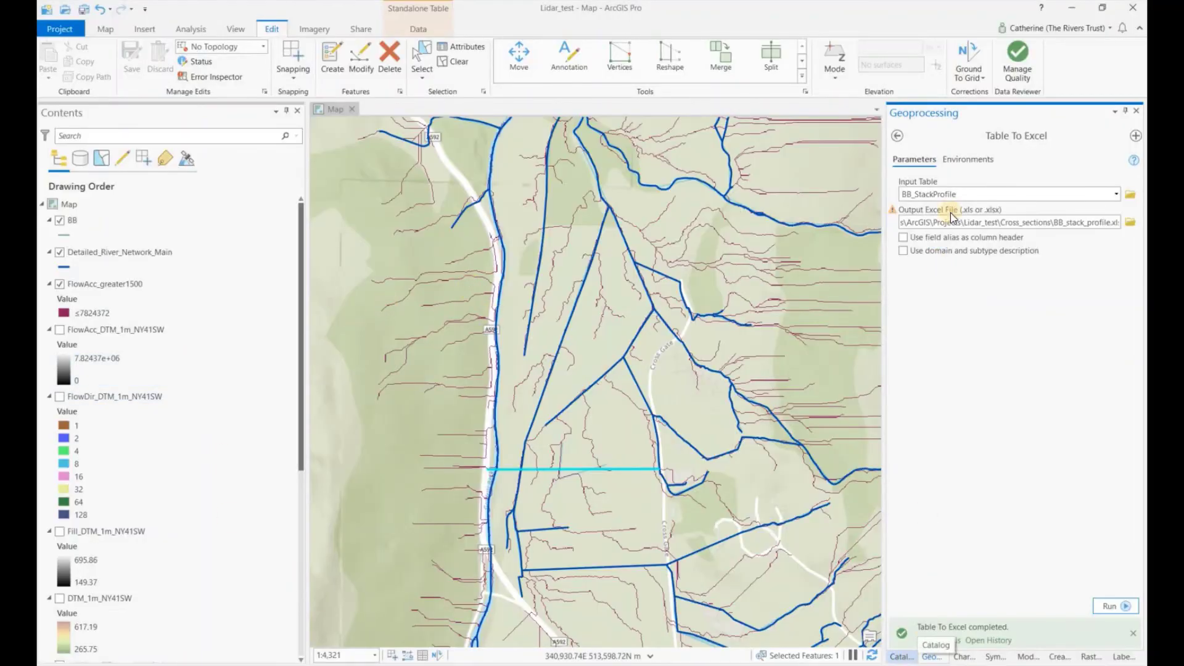
{"action": "left_click", "coordinate": [895, 137]}
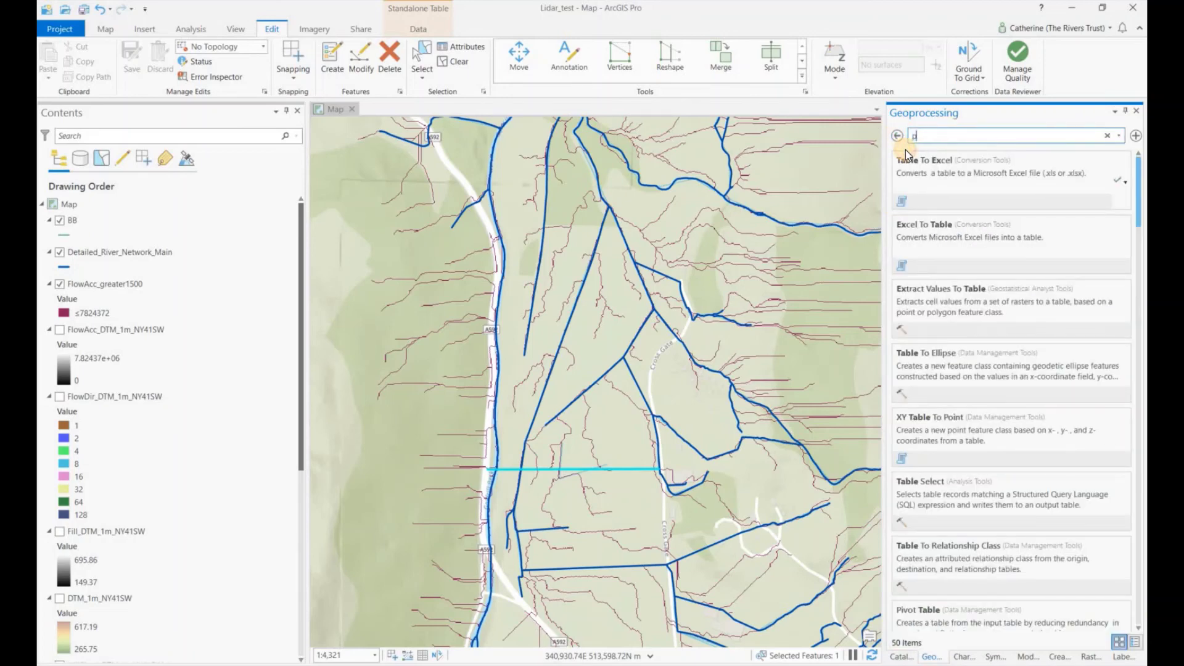
{"action": "type", "text": "profile"}
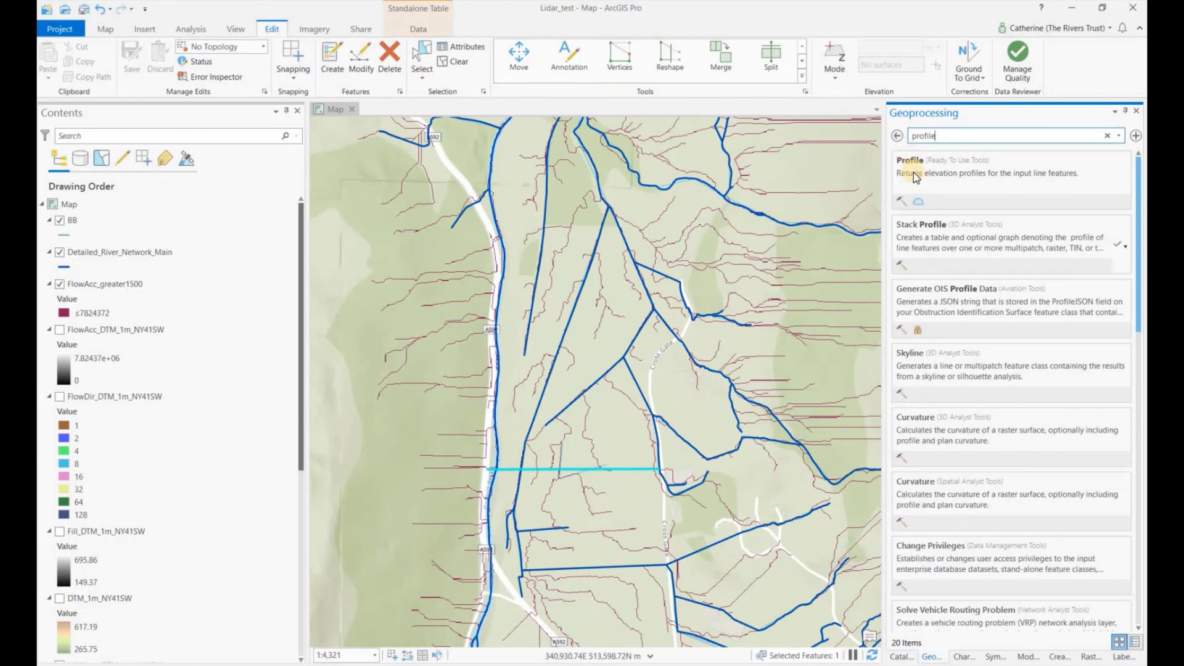
{"action": "left_click", "coordinate": [913, 172]}
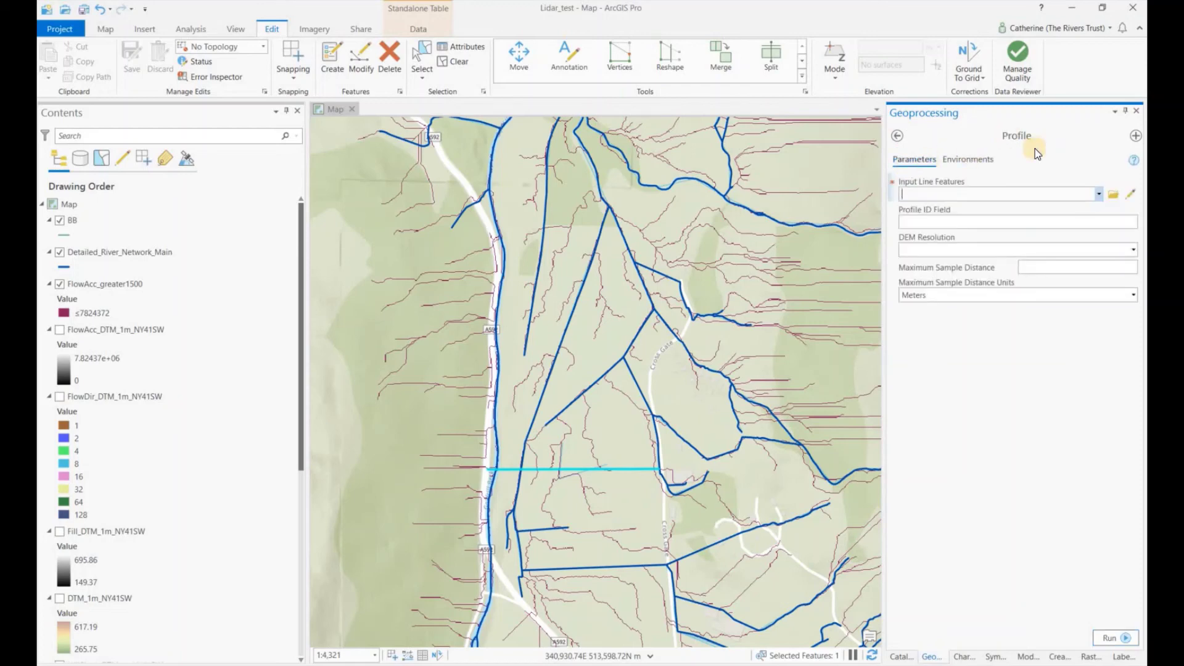
- Set the Profile tool's input line features to BB, and read the help for its DEM Resolution parameter
{"action": "left_click", "coordinate": [1099, 194]}
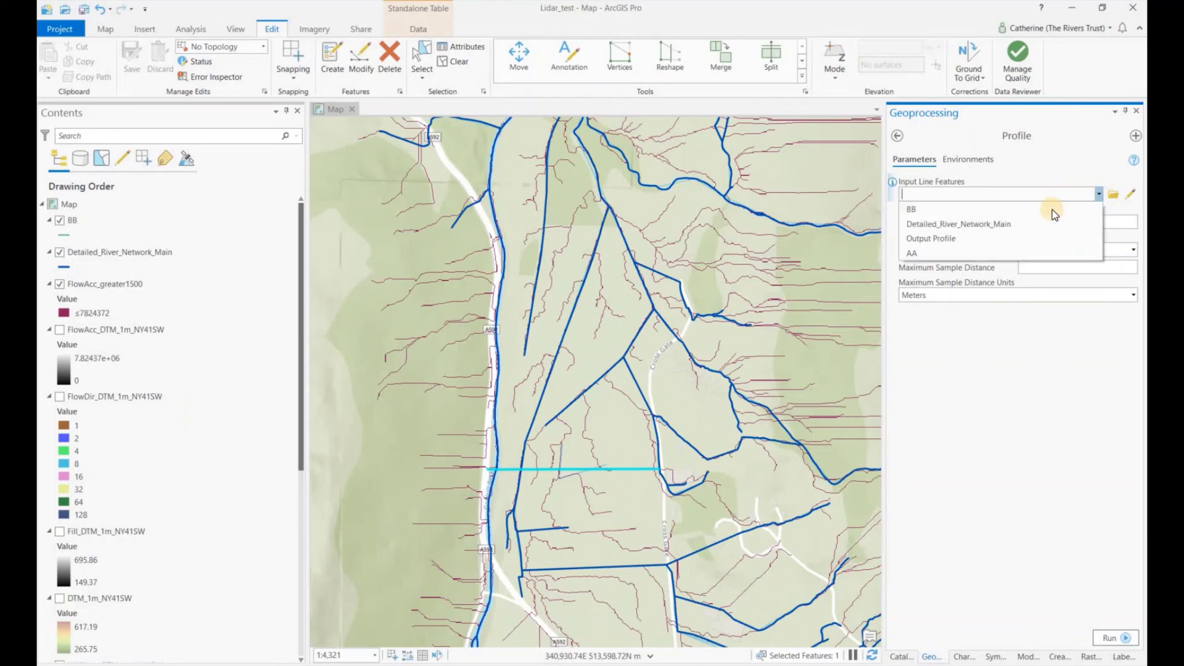
{"action": "left_click", "coordinate": [1046, 209]}
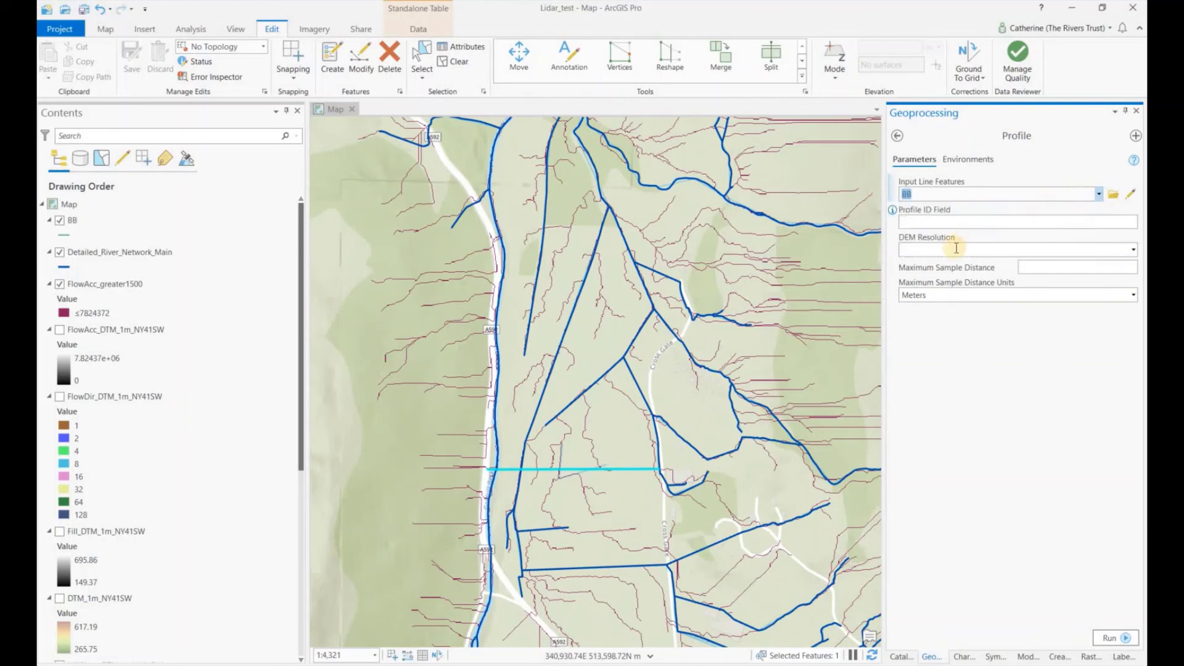
{"action": "mouse_move", "coordinate": [892, 239]}
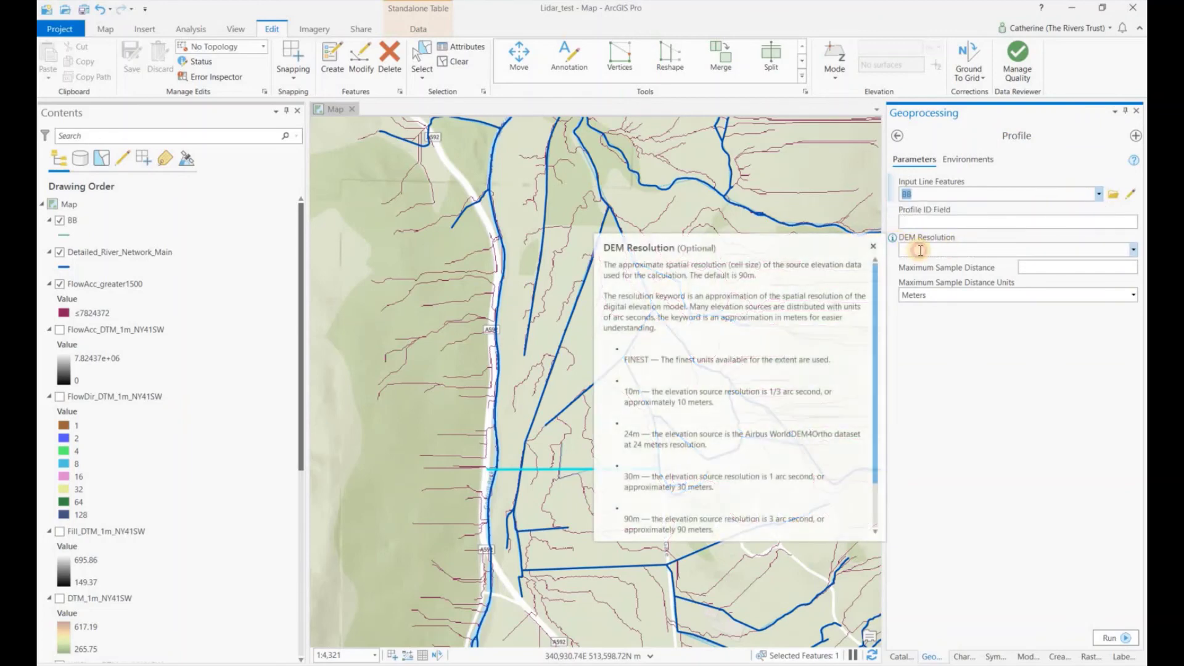
{"action": "left_click", "coordinate": [893, 239]}
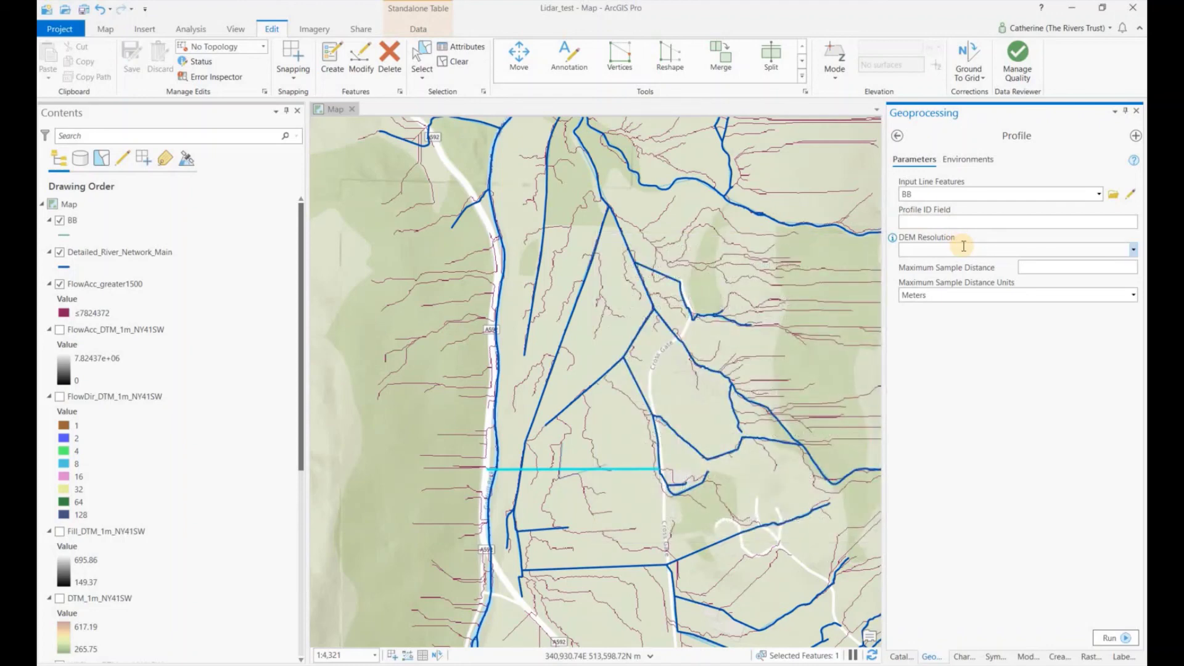
{"action": "left_click", "coordinate": [969, 343]}
- Open the Profile Graph Output Profile chart of the Output Profile layer, examine its elevation curve, and close the chart
{"action": "left_click", "coordinate": [288, 426]}
{"action": "left_click_drag", "start_coordinate": [288, 427], "coordinate": [299, 613]}
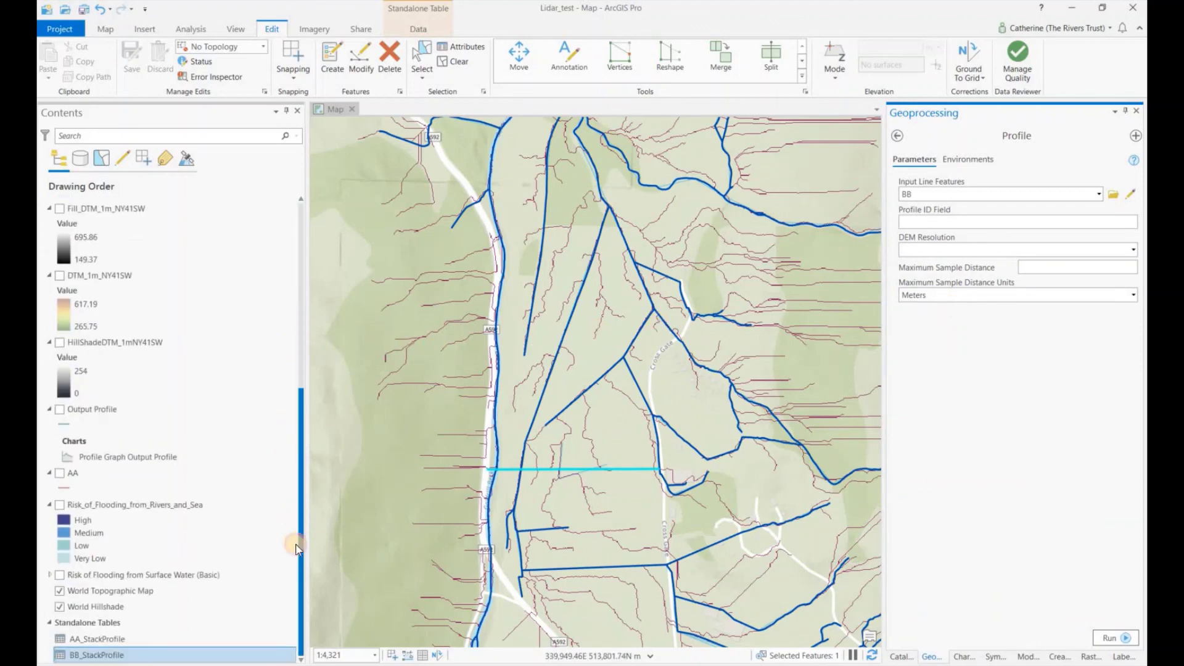
{"action": "double_click", "coordinate": [131, 460]}
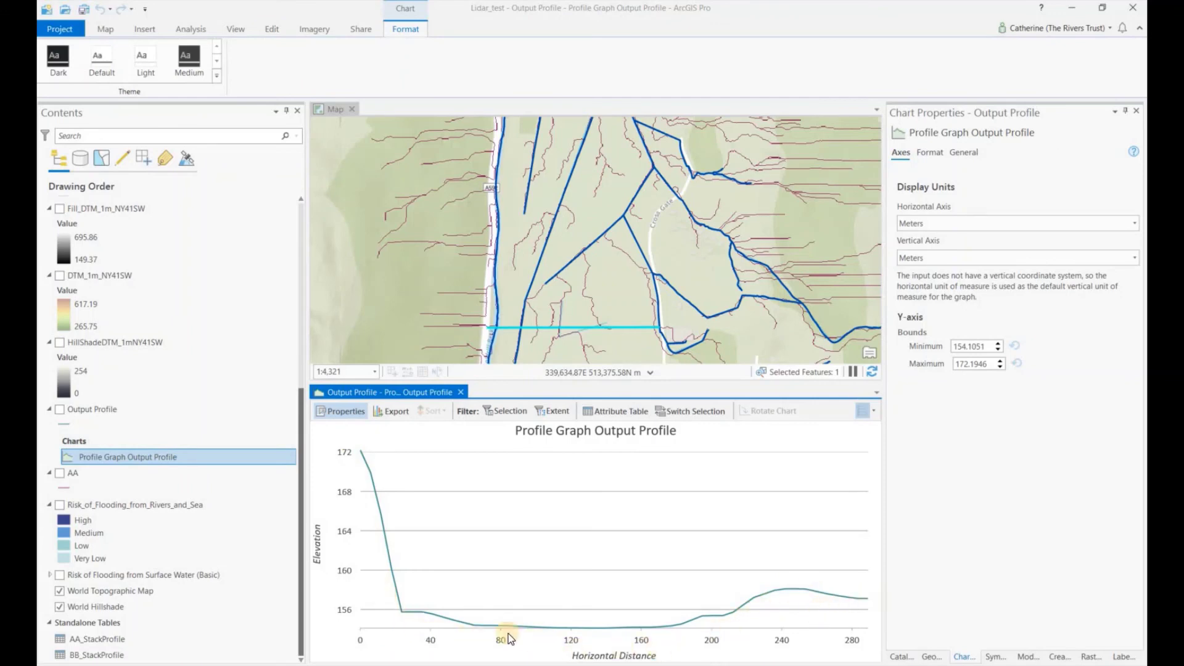
{"action": "left_click", "coordinate": [460, 392]}
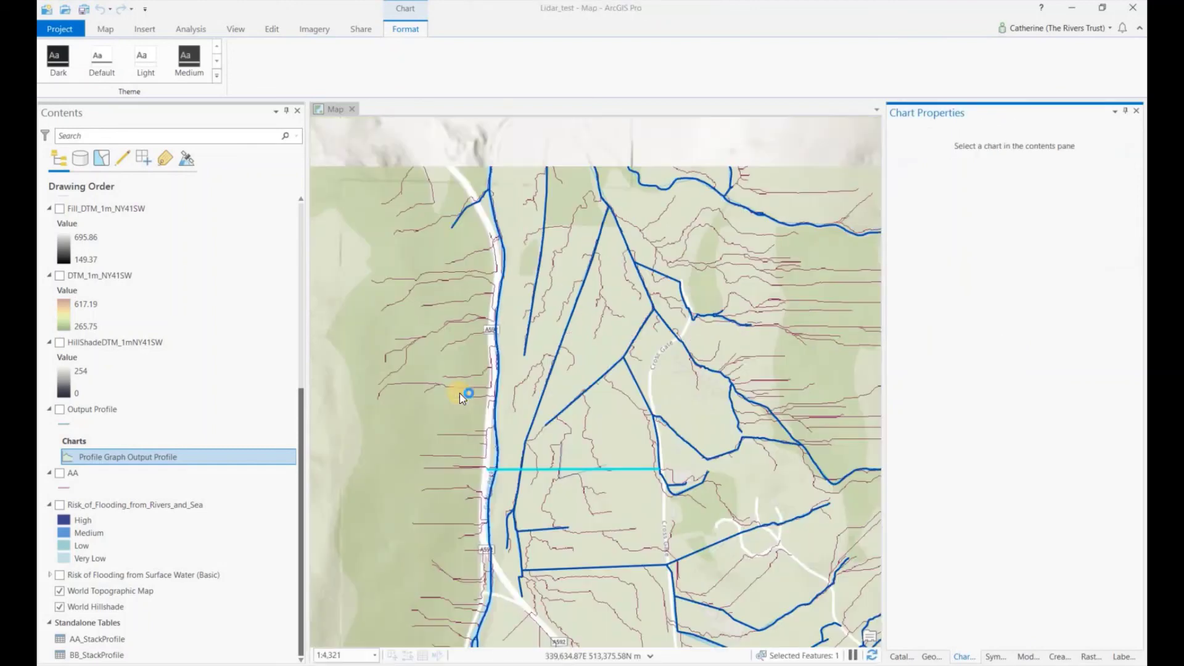